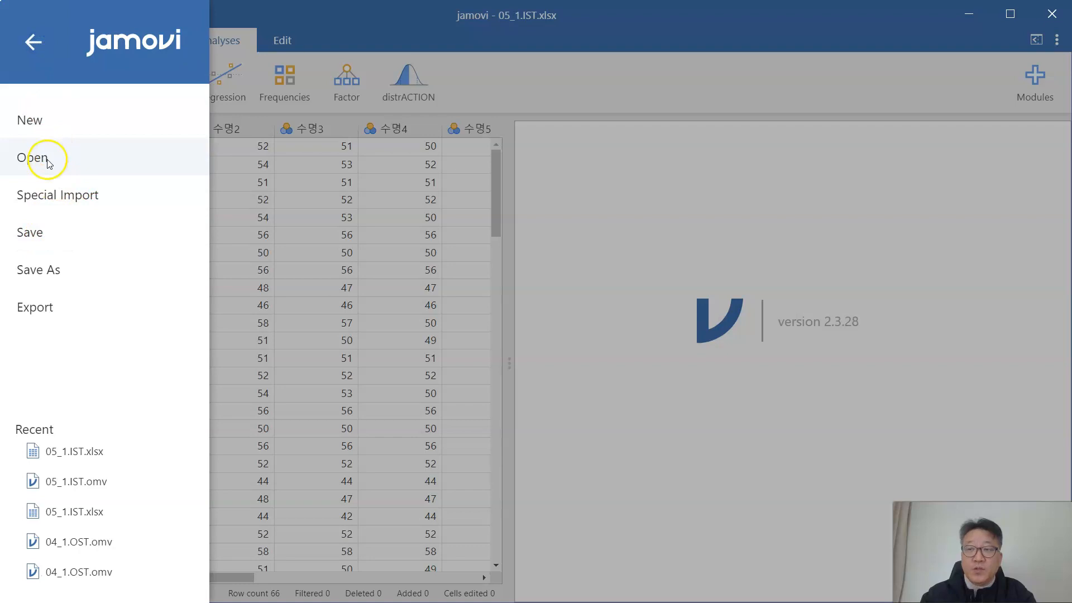
# Step: Label the levels of the 회사 variable as A타이어 for 1 and B타이어 for 2, and close the variable setup
pyautogui.click(661, 31)
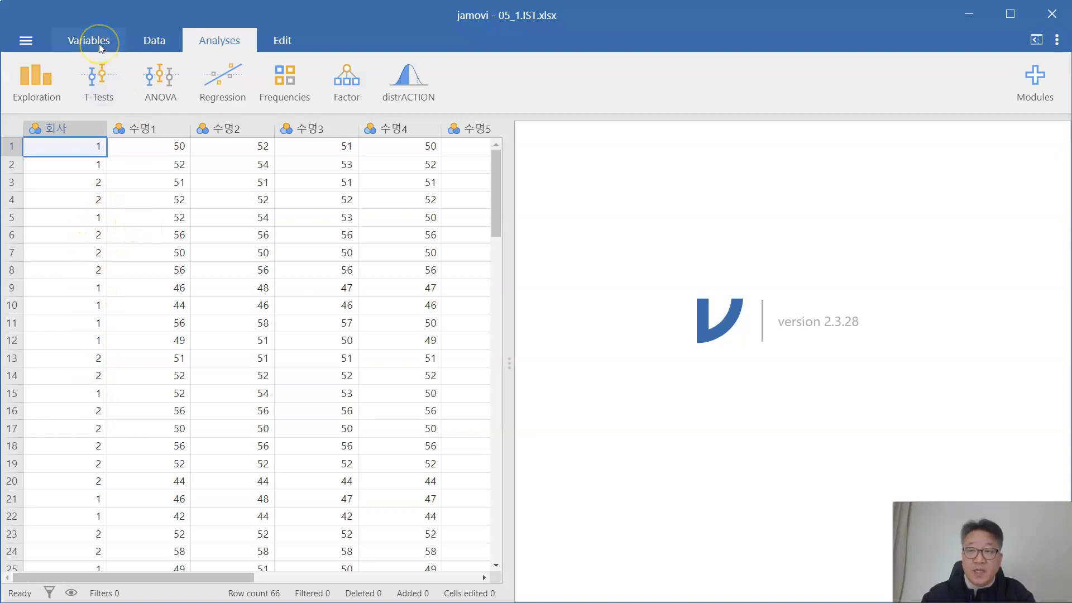
pyautogui.doubleClick(66, 129)
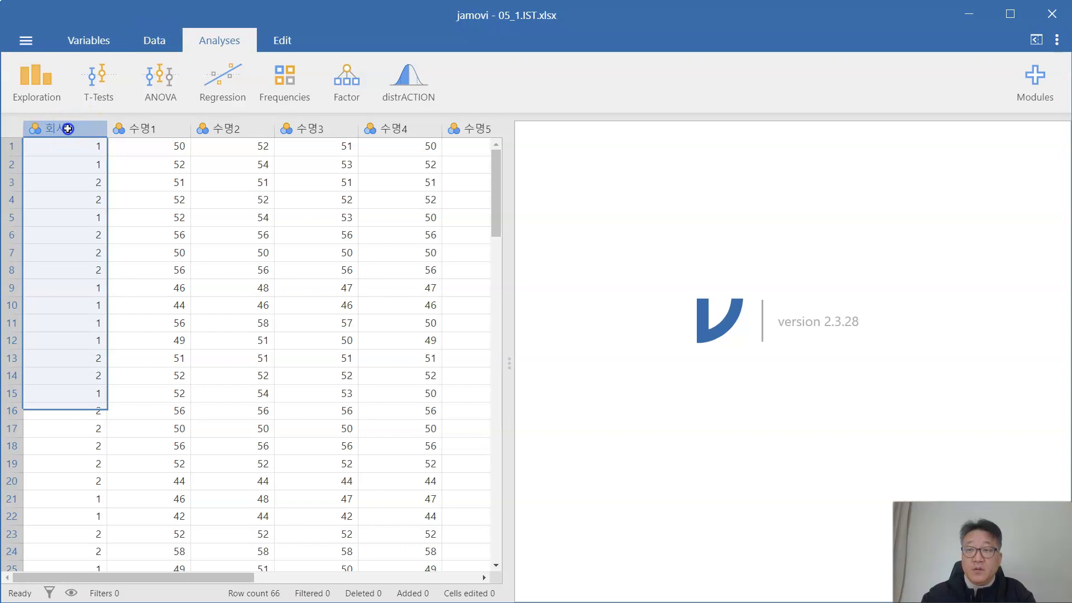
pyautogui.click(575, 233)
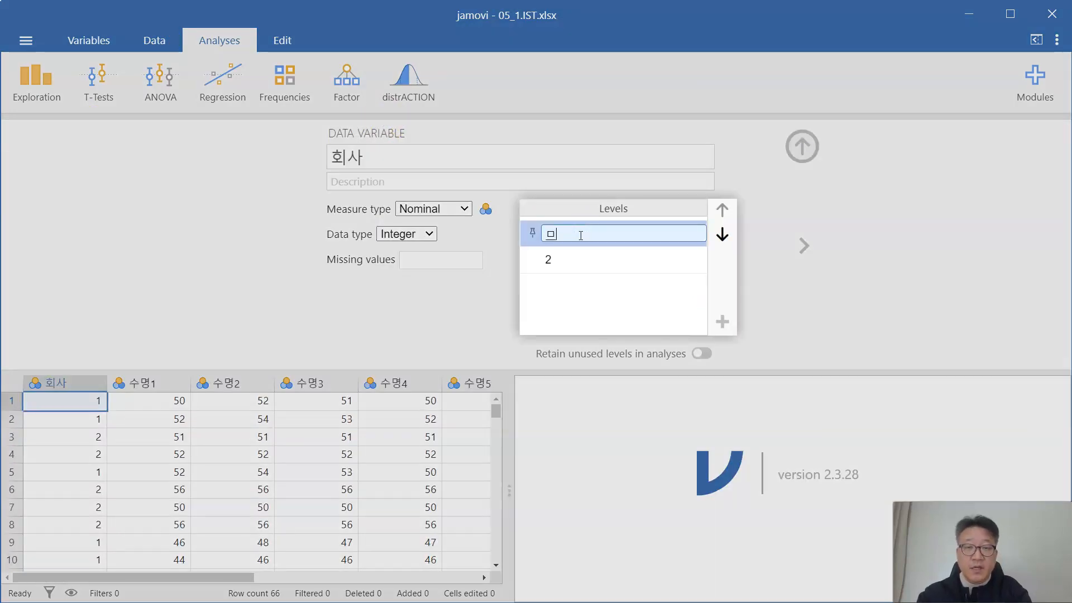
pyautogui.write('A타이어')
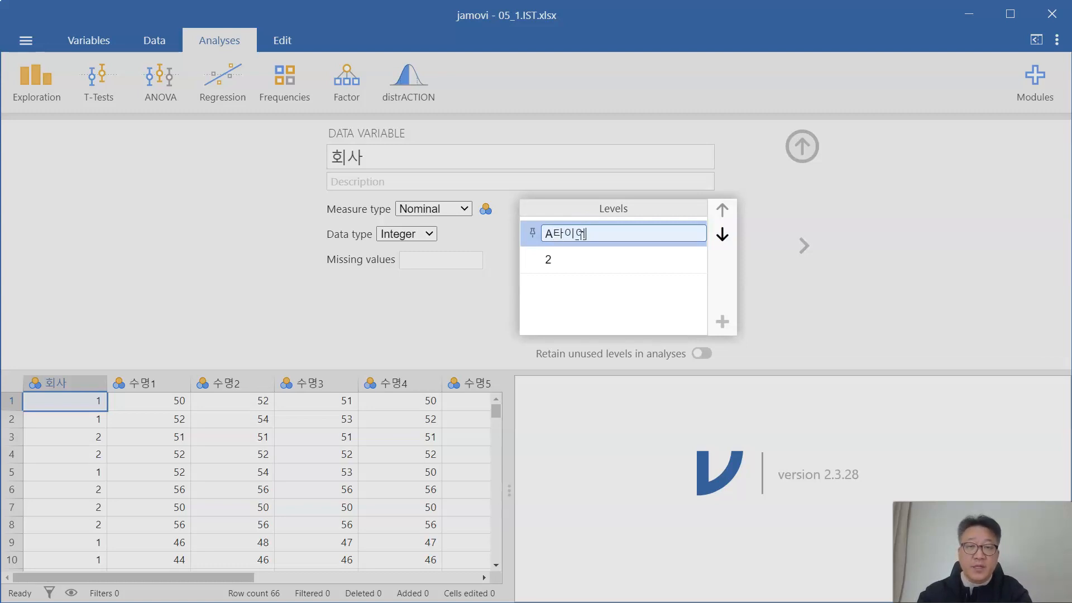
pyautogui.press('Return')
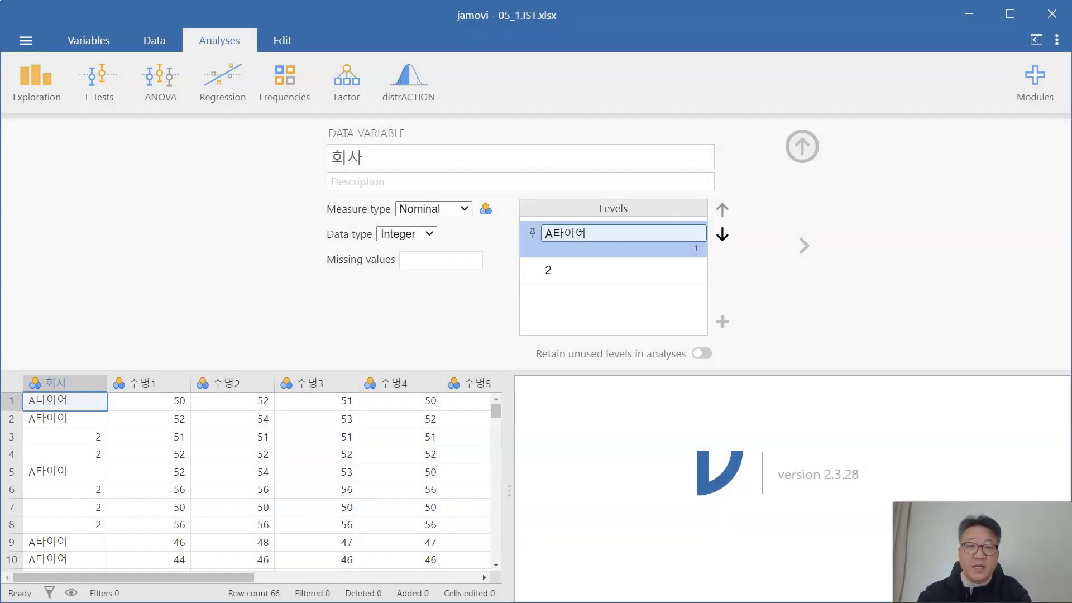
pyautogui.click(589, 272)
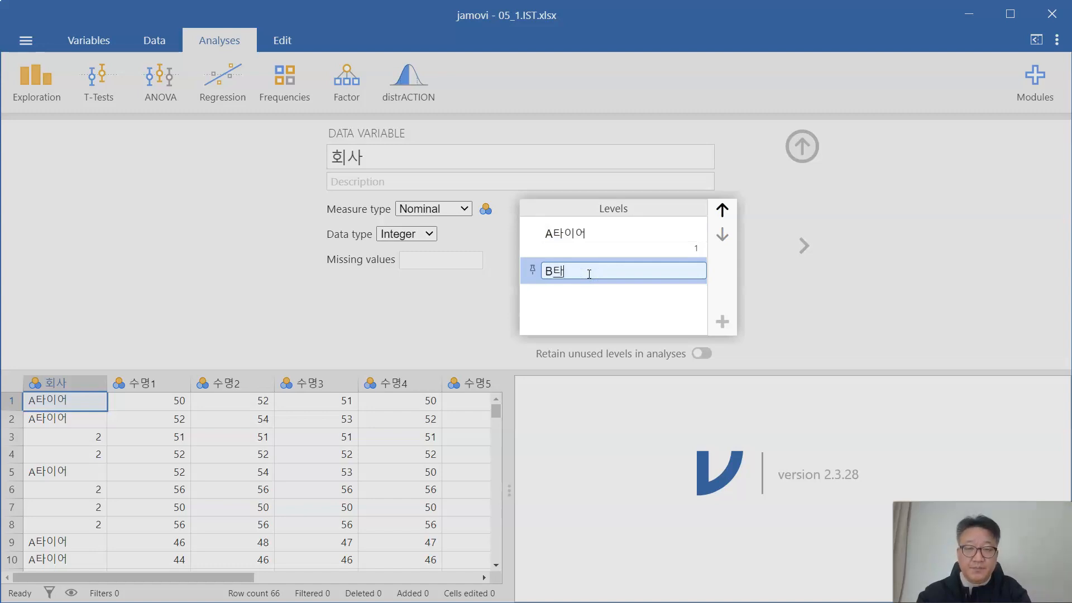
pyautogui.write('B타이어')
pyautogui.press('Return')
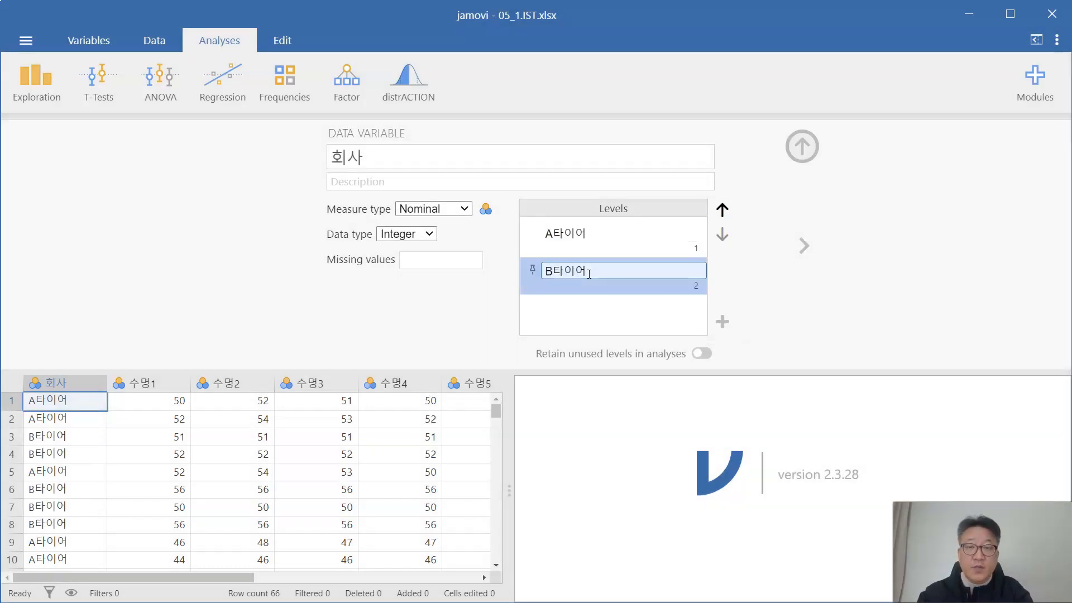
pyautogui.click(802, 146)
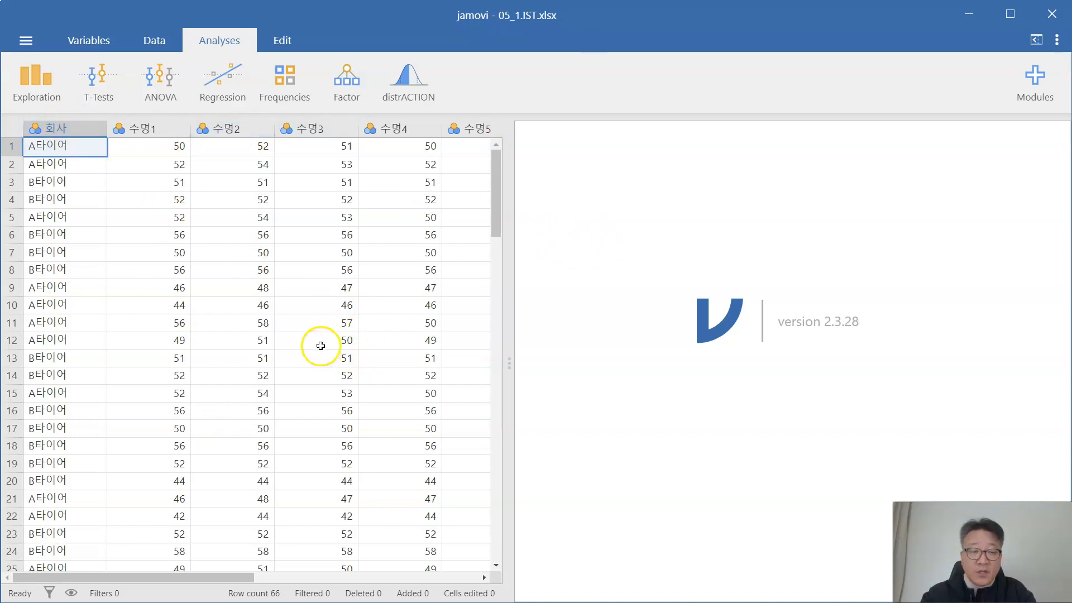
# Step: Create a Descriptives analysis with 수명1 as the variable
pyautogui.click(39, 83)
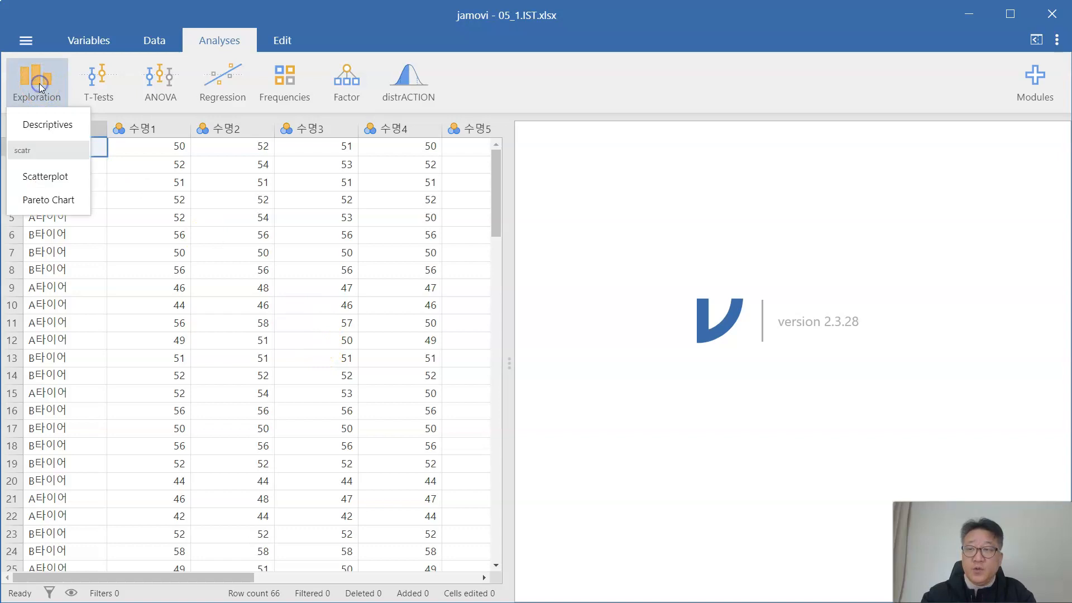
pyautogui.click(45, 127)
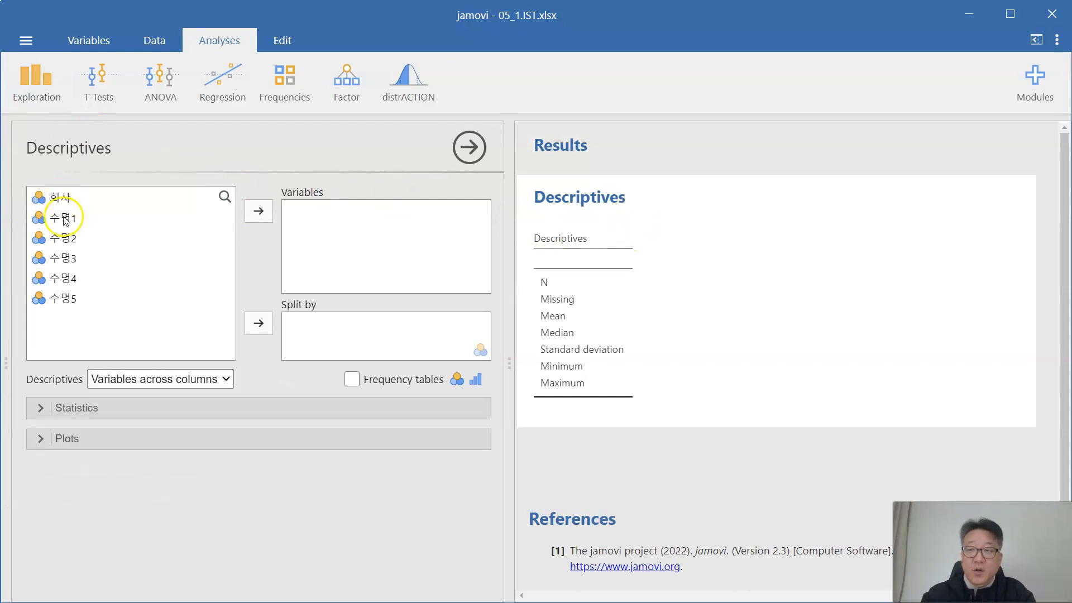
pyautogui.click(68, 219)
pyautogui.click(258, 211)
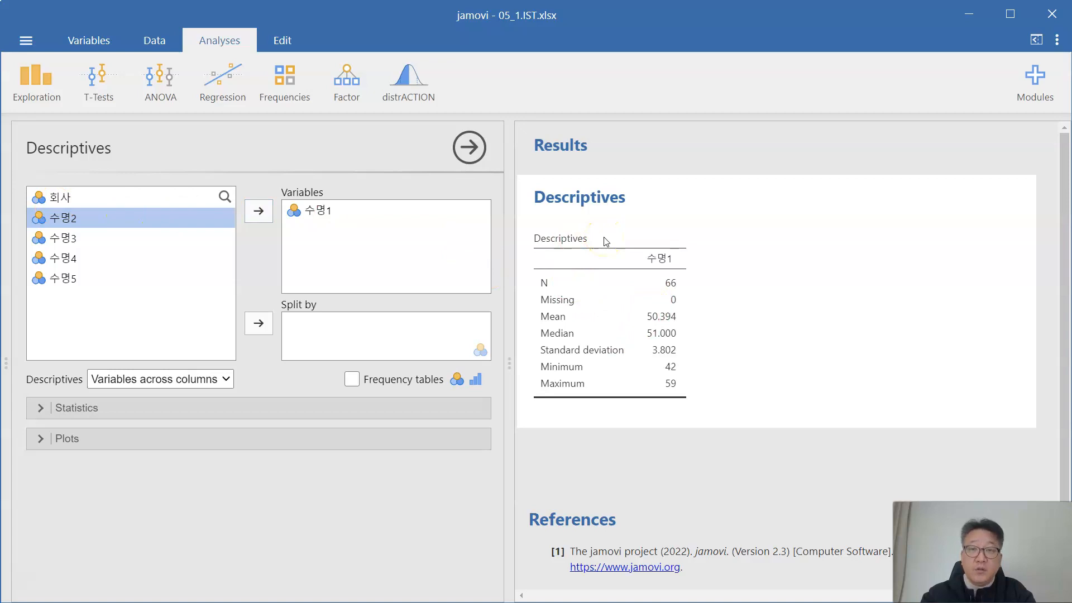
# Step: Split the descriptives by 회사 and lay out the table with variables across rows
pyautogui.click(139, 226)
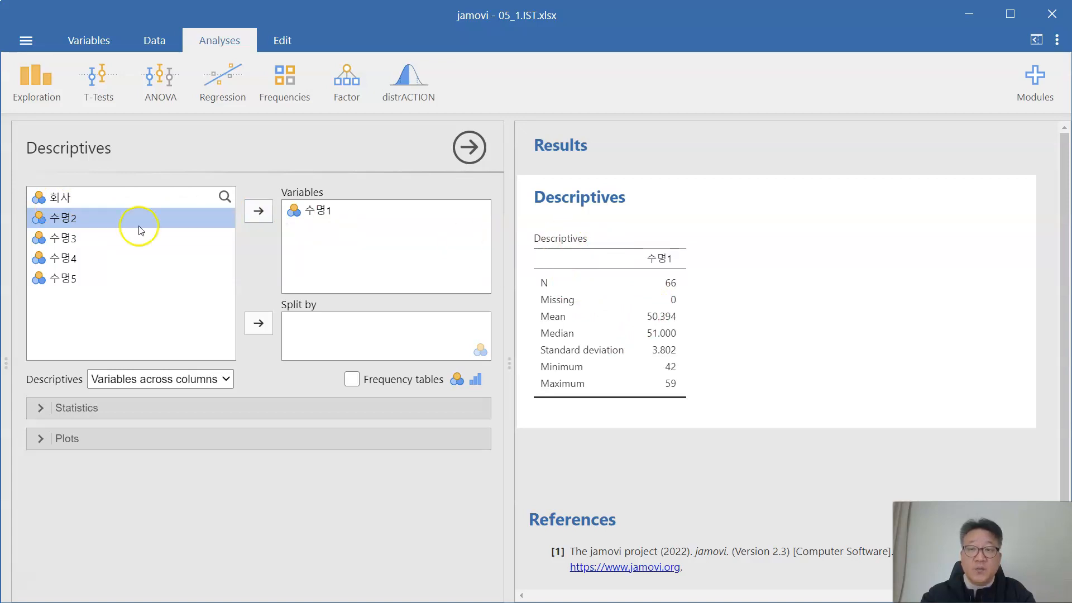
pyautogui.click(66, 199)
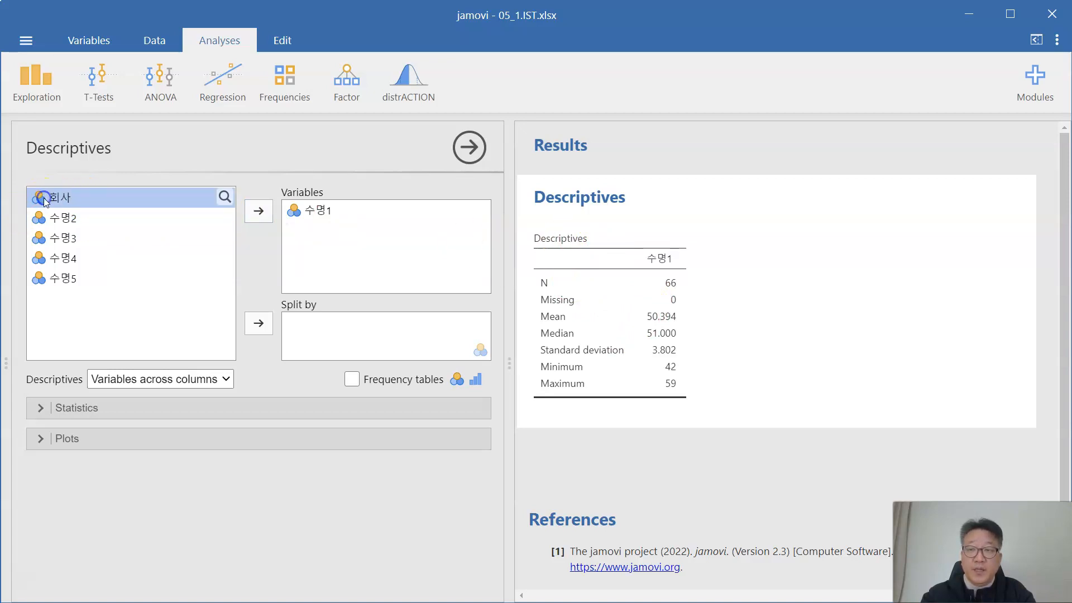
pyautogui.click(254, 332)
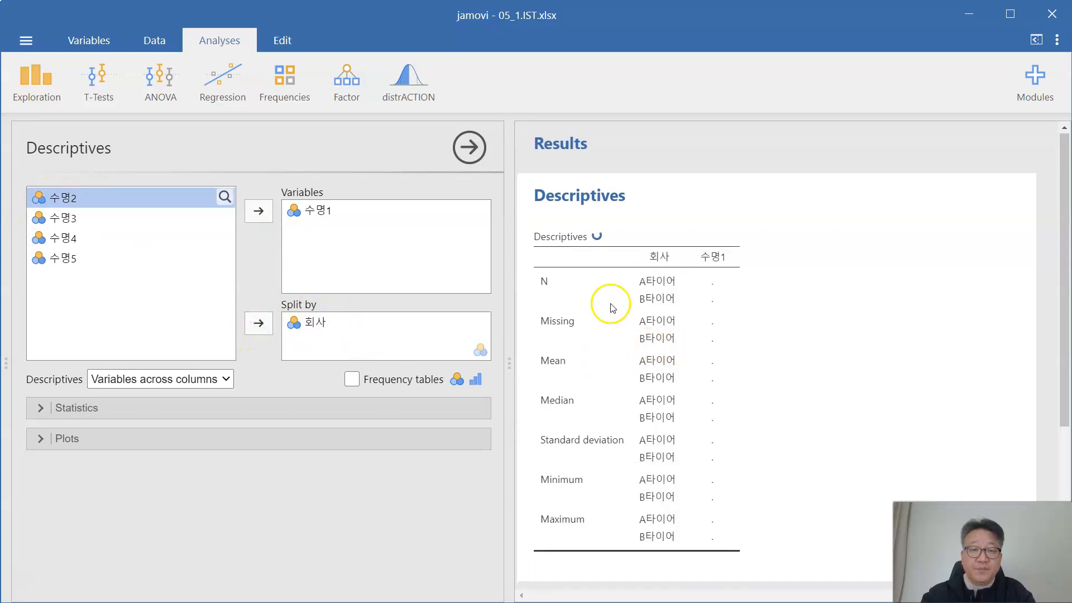
pyautogui.click(182, 383)
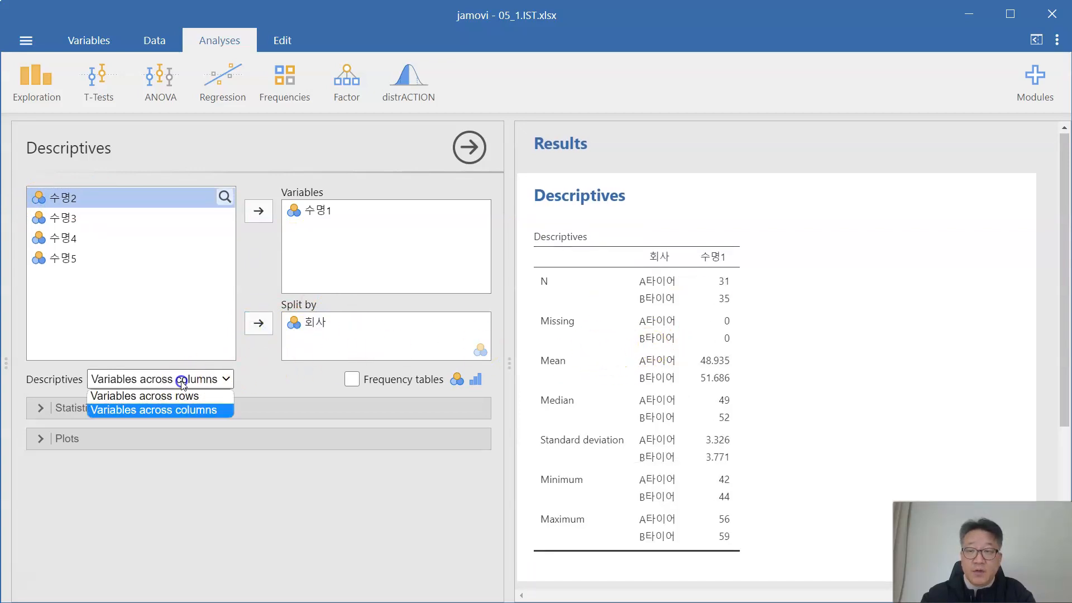
pyautogui.click(189, 396)
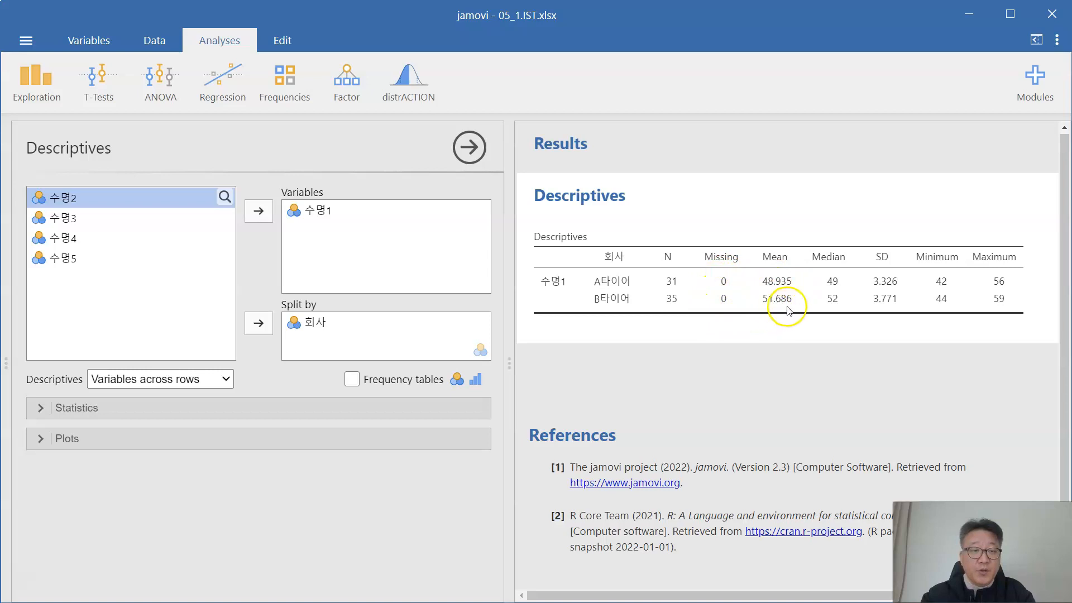
# Step: Review the available descriptive statistics options, and add a histogram and a box plot to the Descriptives analysis
pyautogui.click(95, 413)
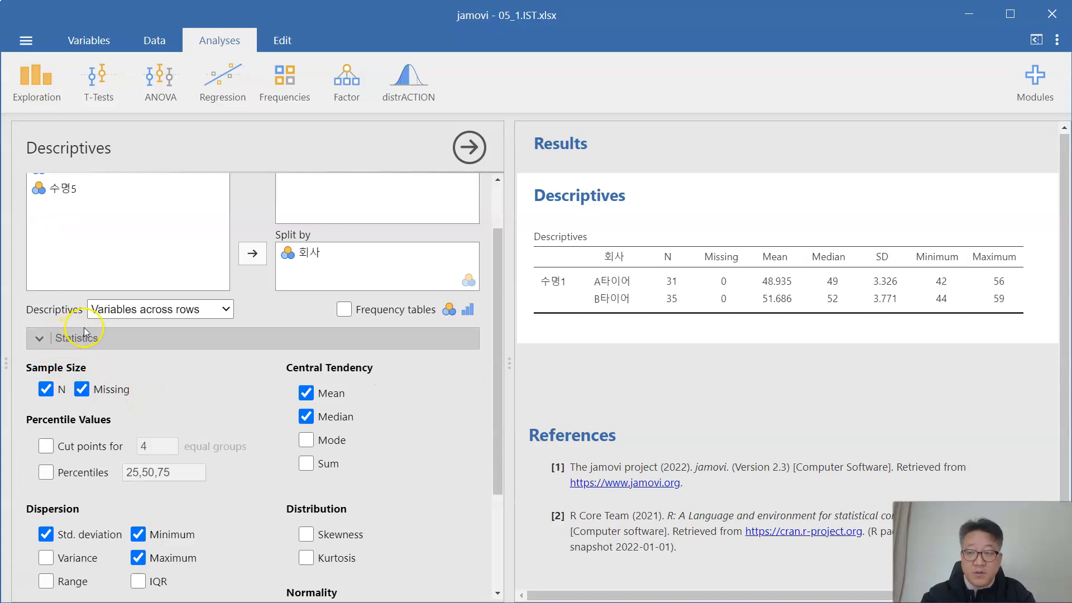
pyautogui.scroll(-3, 112, 344)
pyautogui.scroll(-1, 211, 382)
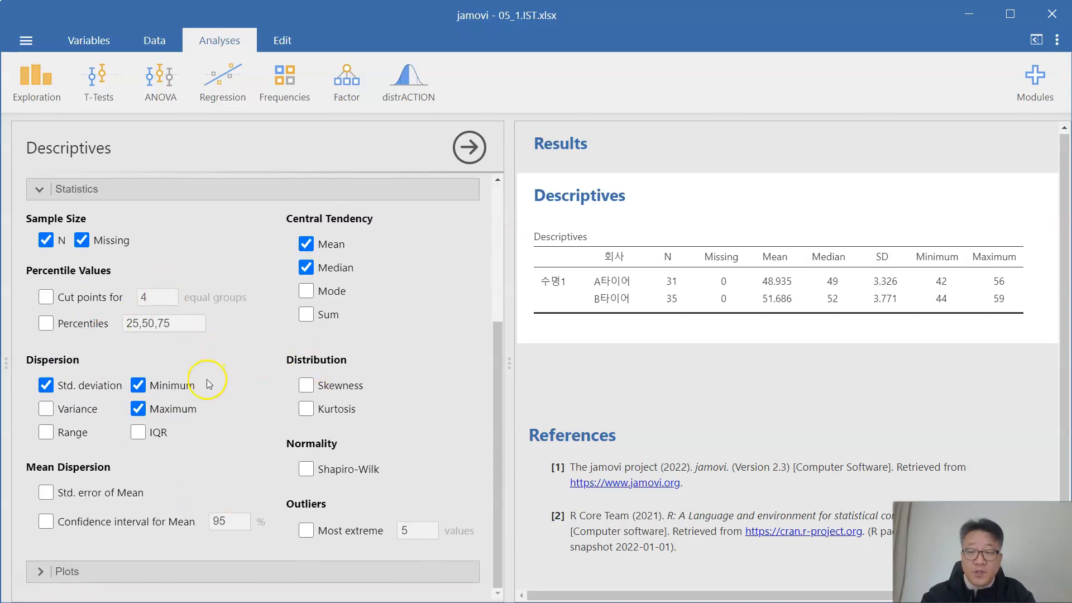
pyautogui.click(142, 568)
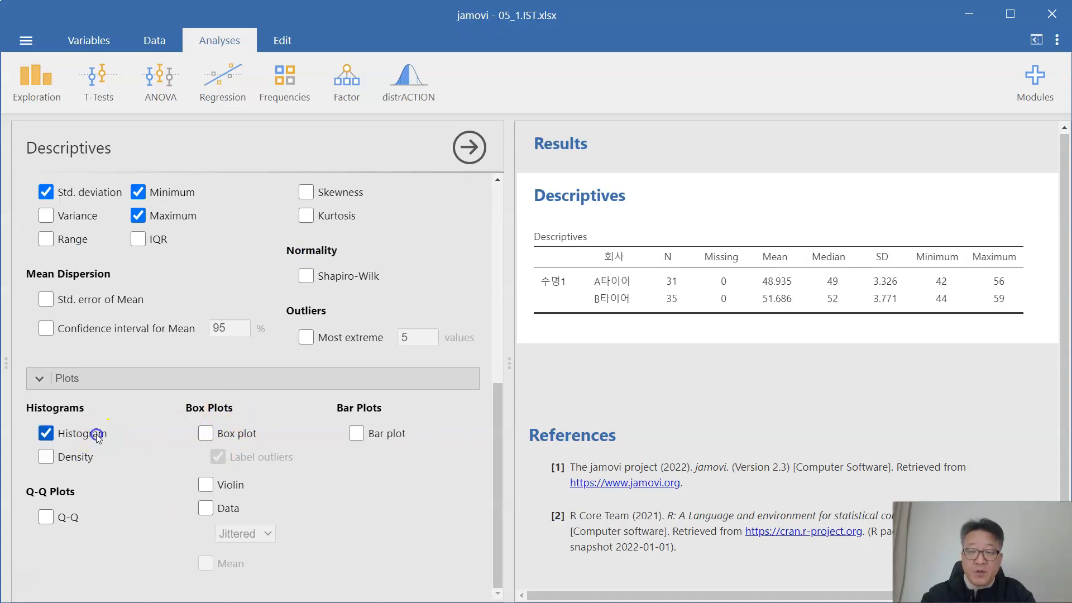
pyautogui.click(248, 434)
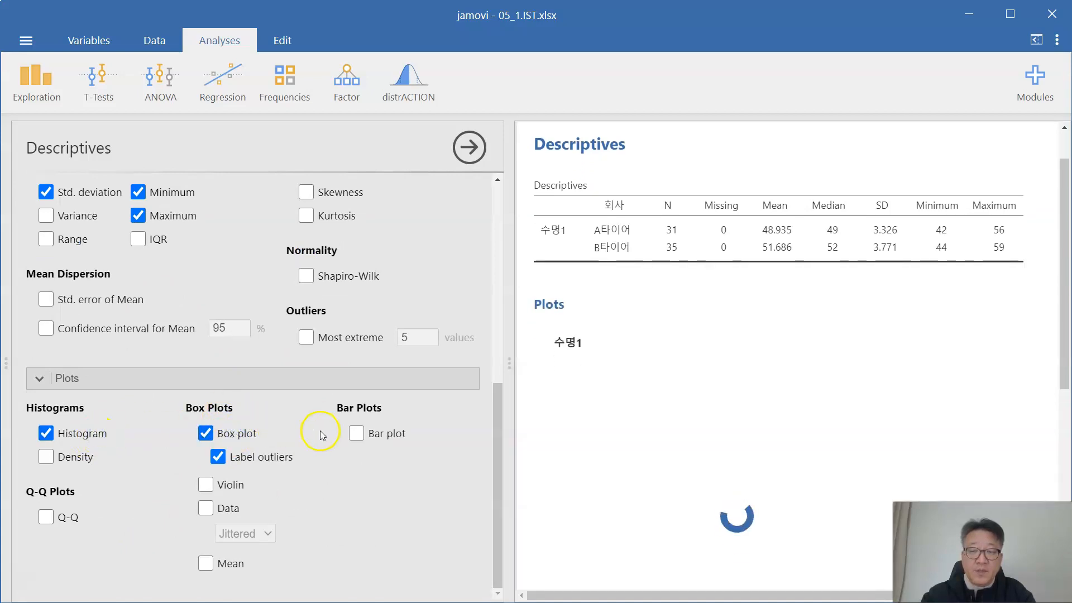
# Step: Examine the 수명1 histograms and box plots to compare the distributions of A타이어 and B타이어
pyautogui.scroll(-3, 759, 311)
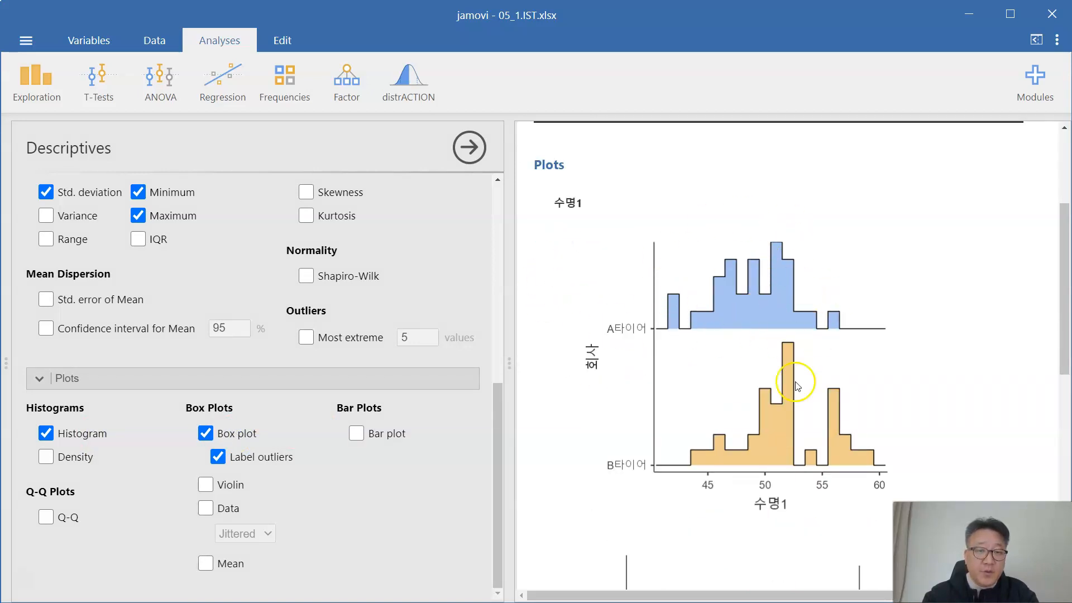
pyautogui.scroll(-3, 804, 389)
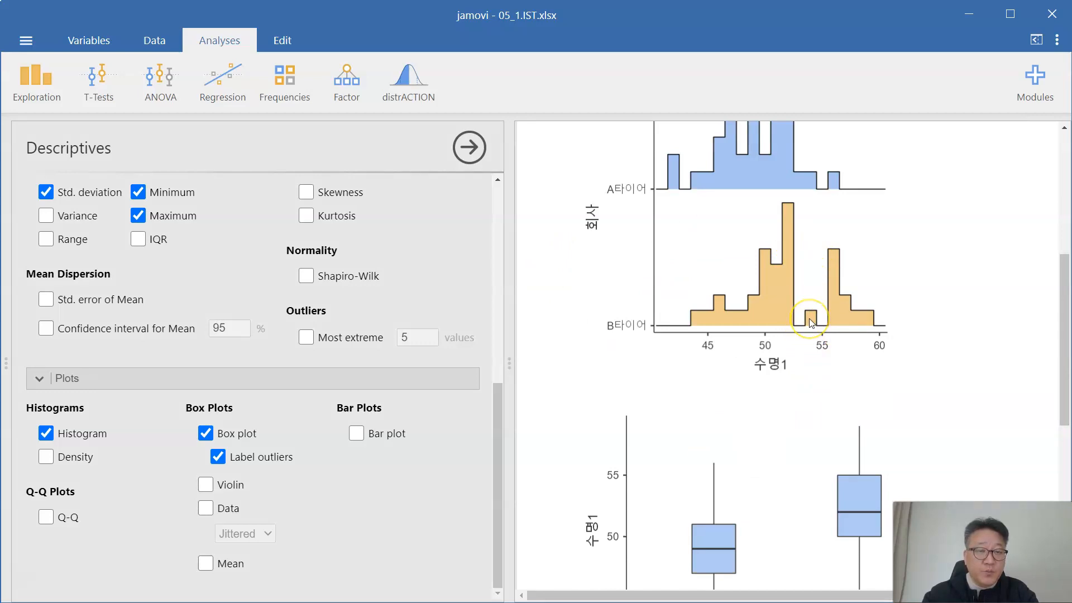
pyautogui.scroll(1, 807, 324)
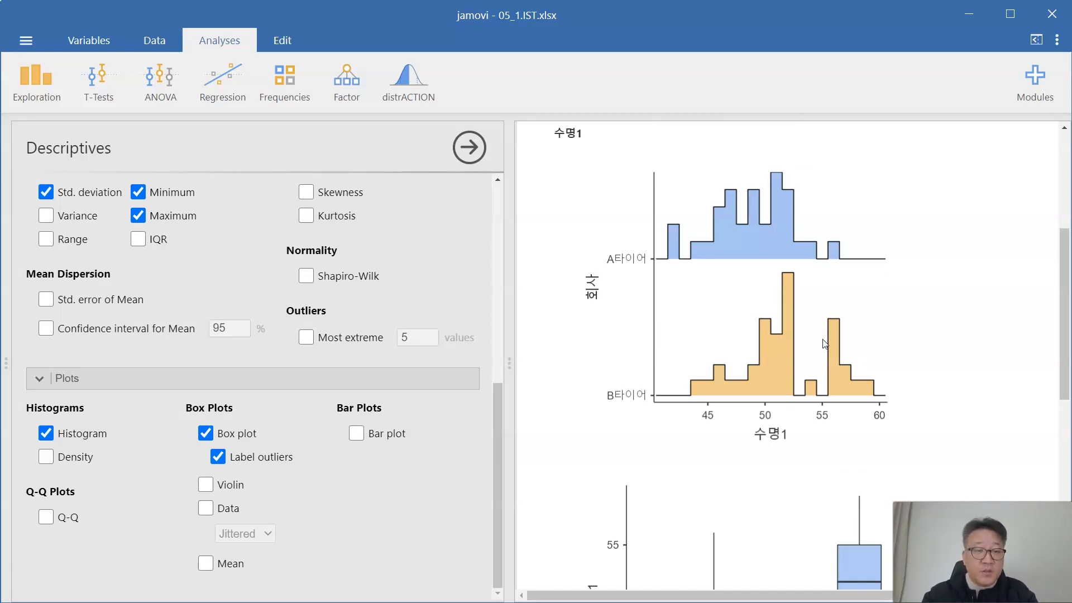
pyautogui.scroll(-4, 807, 346)
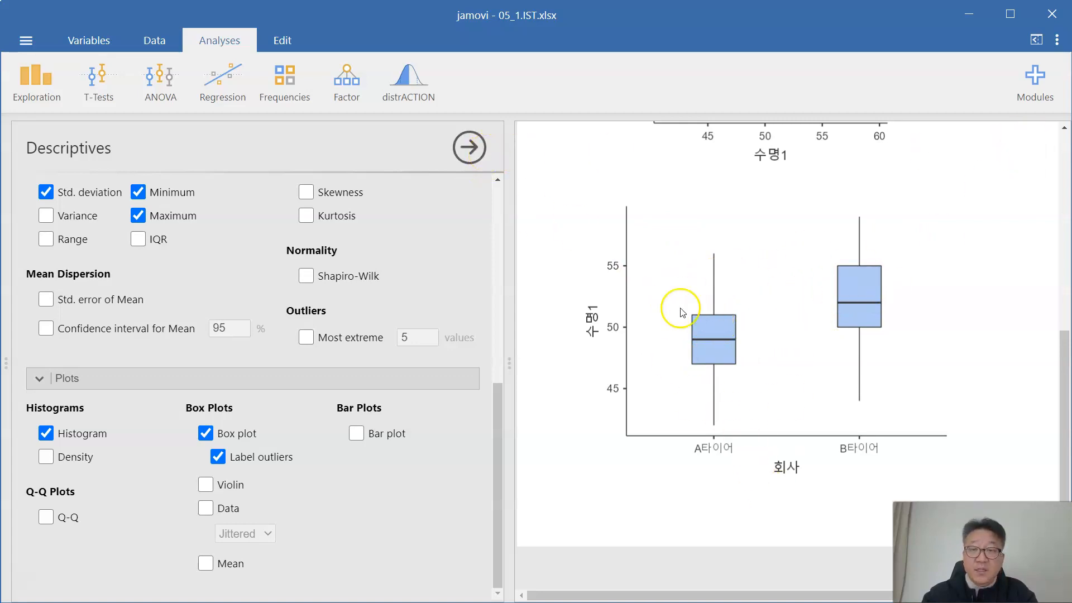
pyautogui.scroll(7, 677, 285)
pyautogui.scroll(-9, 720, 298)
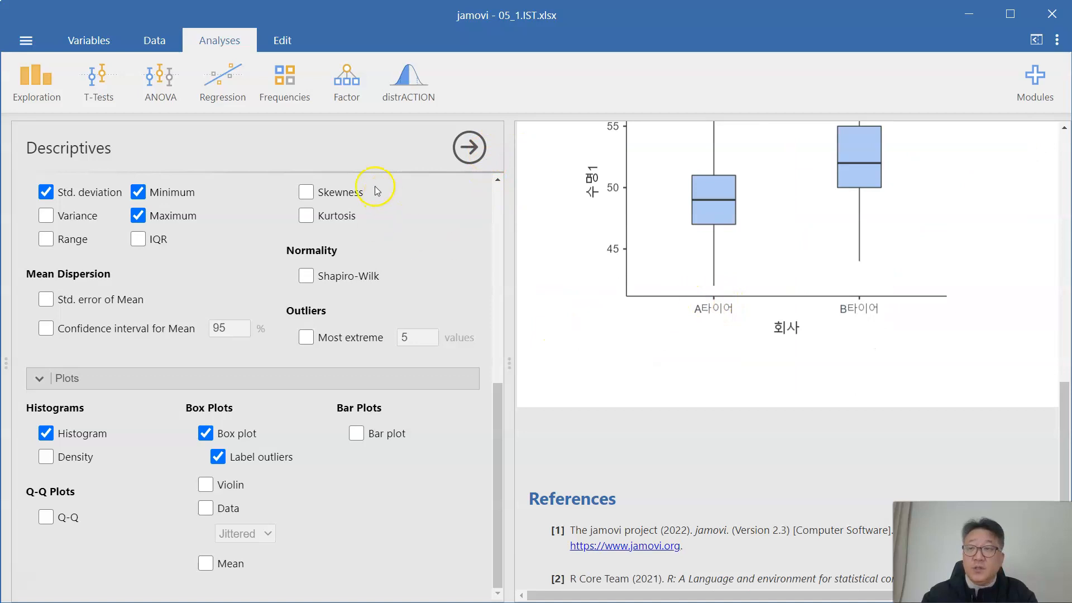
# Step: Run an Independent Samples T-Test with 회사 as grouping variable and 수명1, 수명2 and 수명3 as dependent variables
pyautogui.click(106, 81)
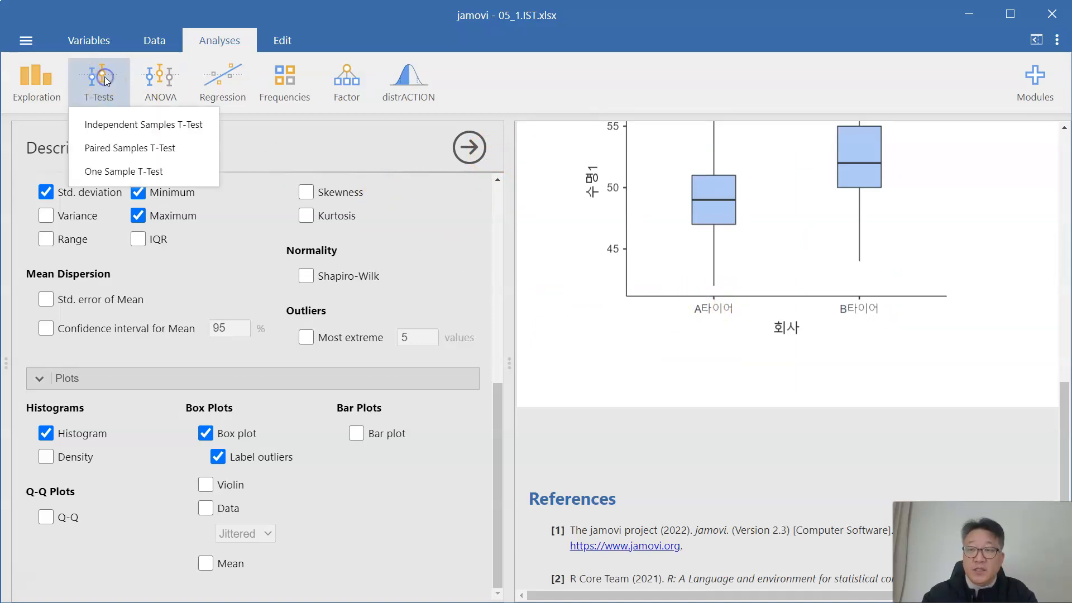
pyautogui.click(137, 128)
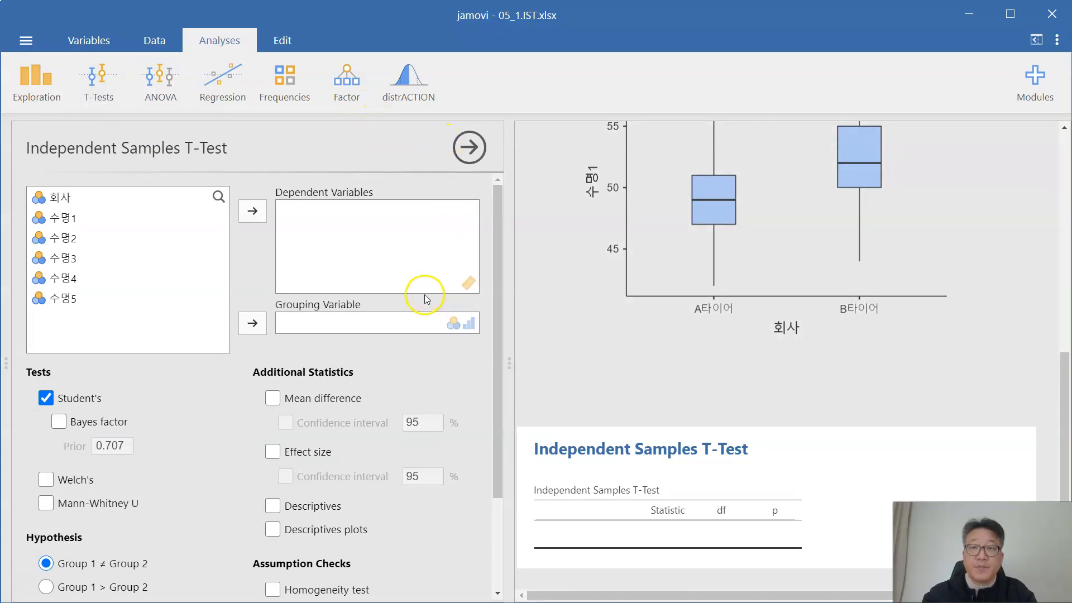
pyautogui.click(51, 199)
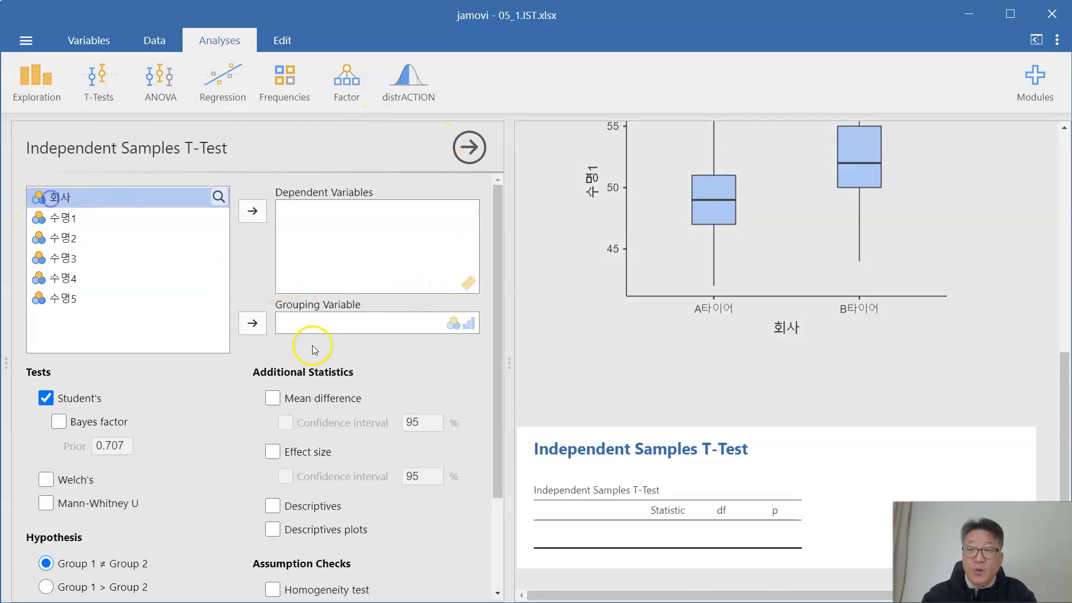
pyautogui.click(252, 323)
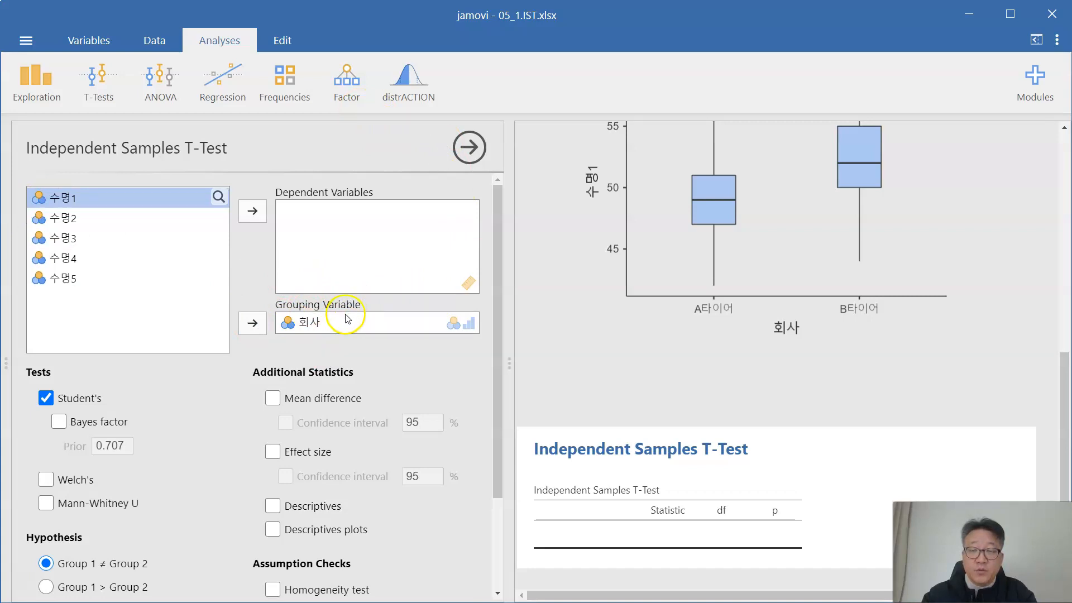
pyautogui.keyDown('shift'); pyautogui.click(66, 239); pyautogui.keyUp('shift')
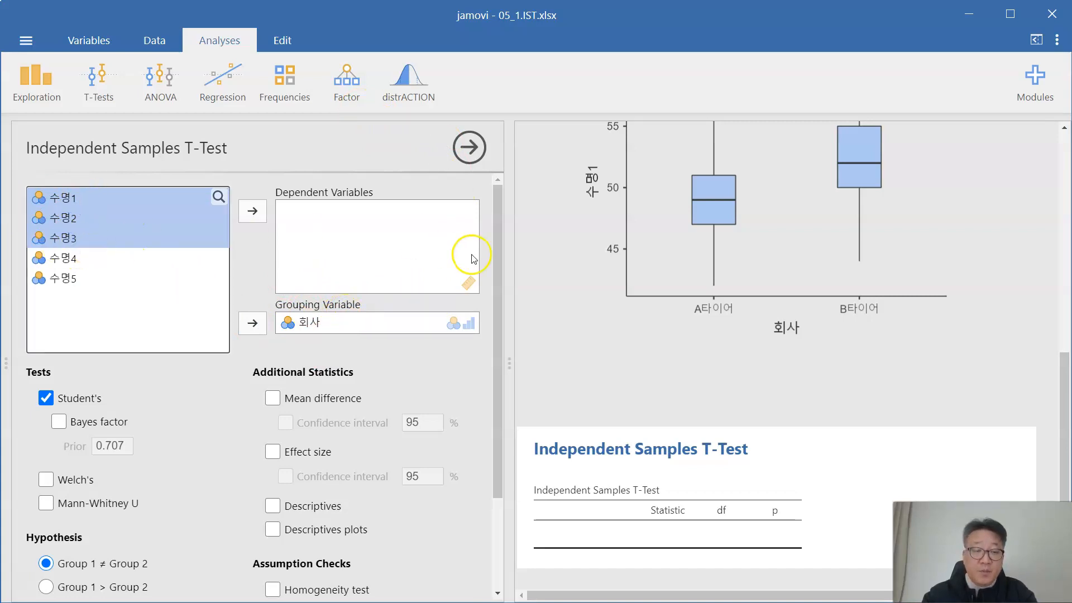
pyautogui.moveTo(66, 201); pyautogui.dragTo(344, 224)
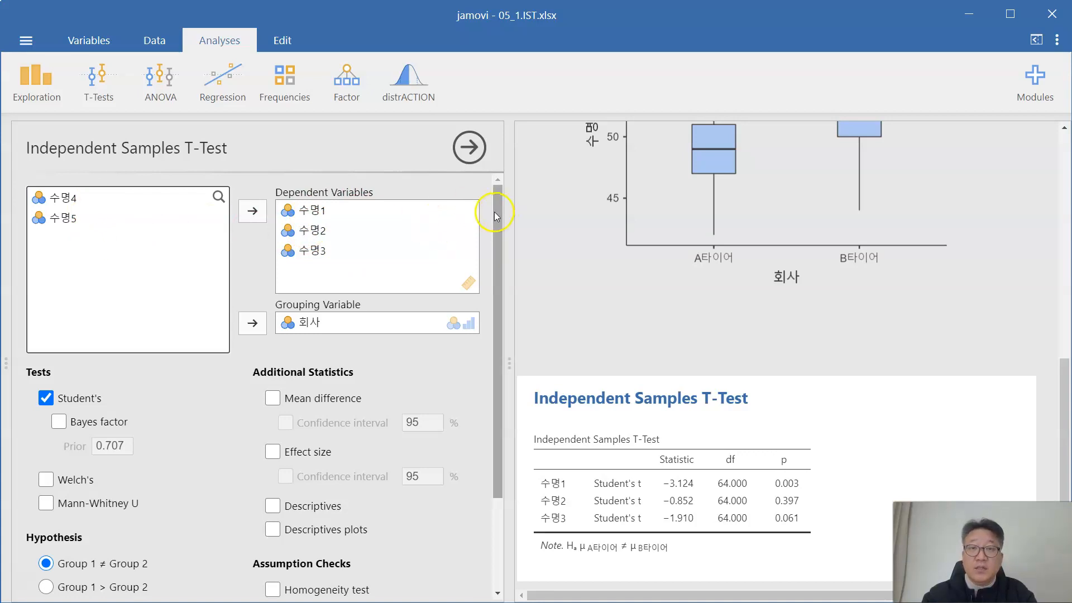
pyautogui.scroll(-4, 678, 252)
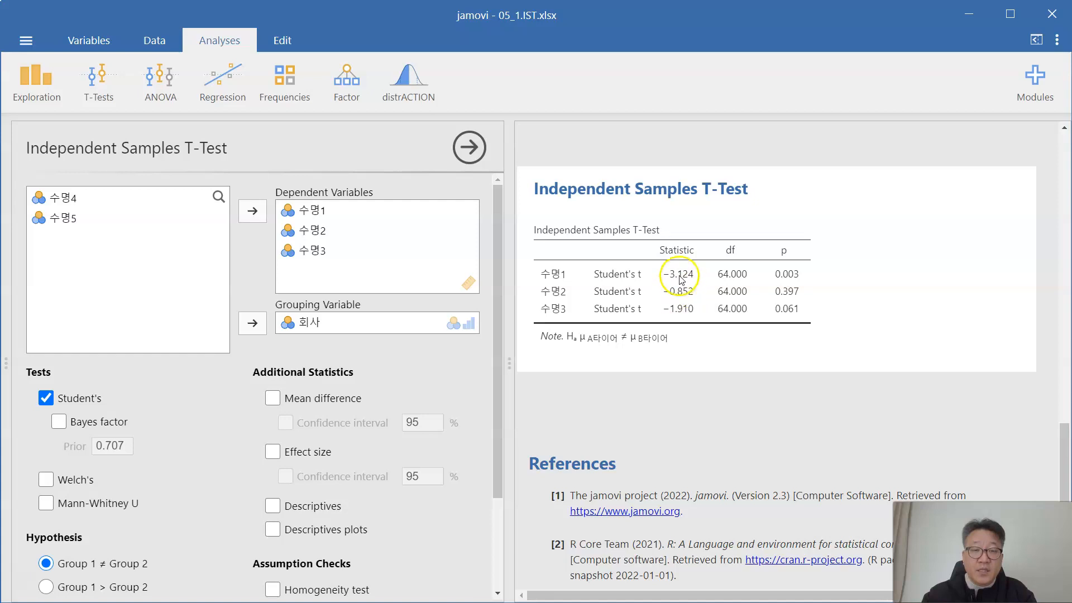
# Step: Add the mean difference and effect size to the t-test results and view the effect size column
pyautogui.click(342, 403)
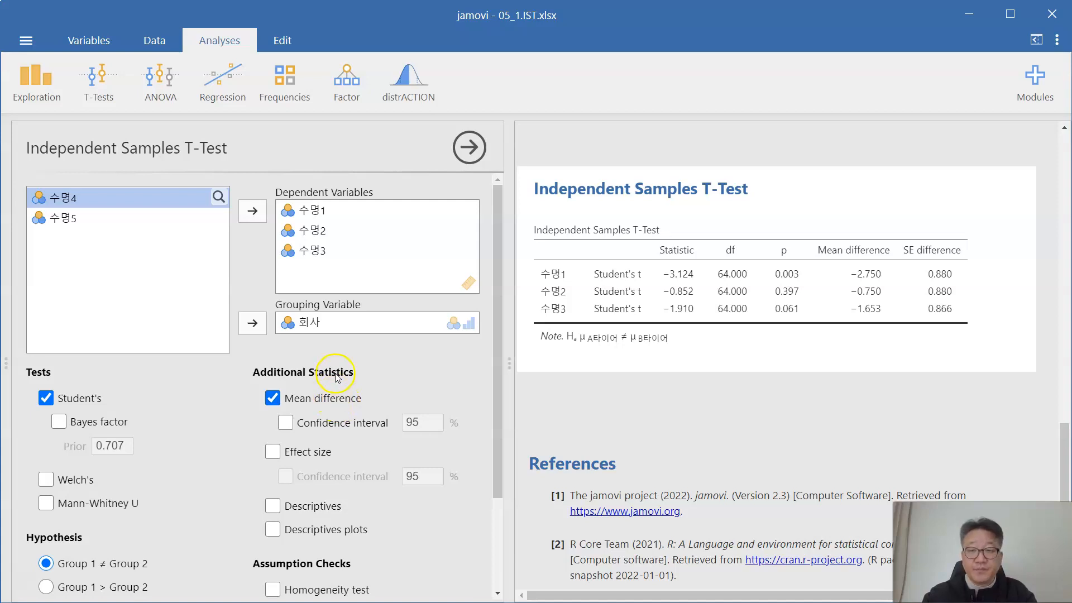
pyautogui.click(309, 454)
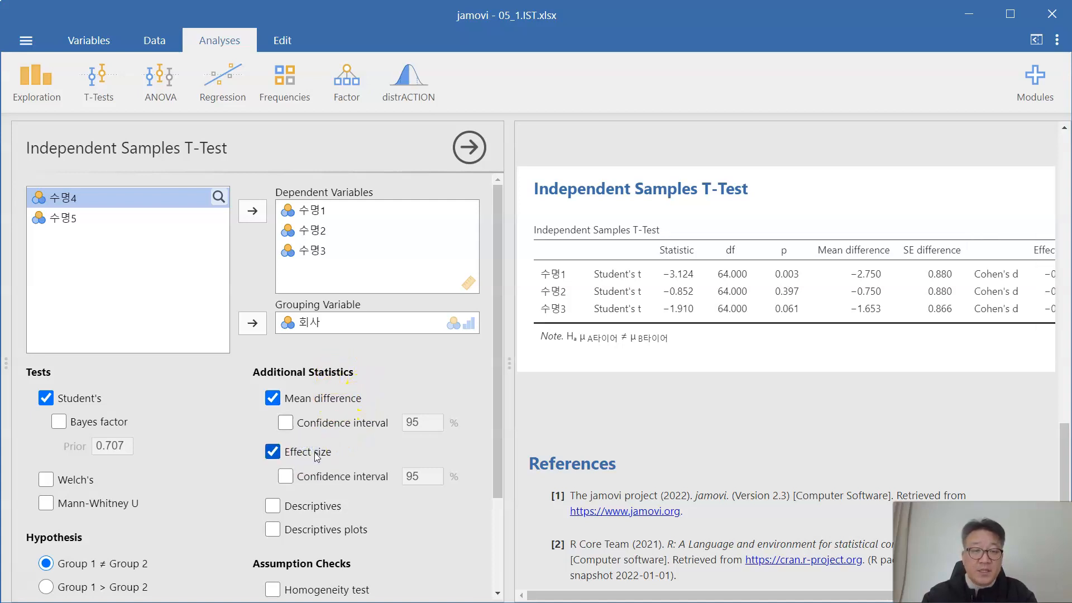
pyautogui.moveTo(814, 596); pyautogui.dragTo(889, 595)
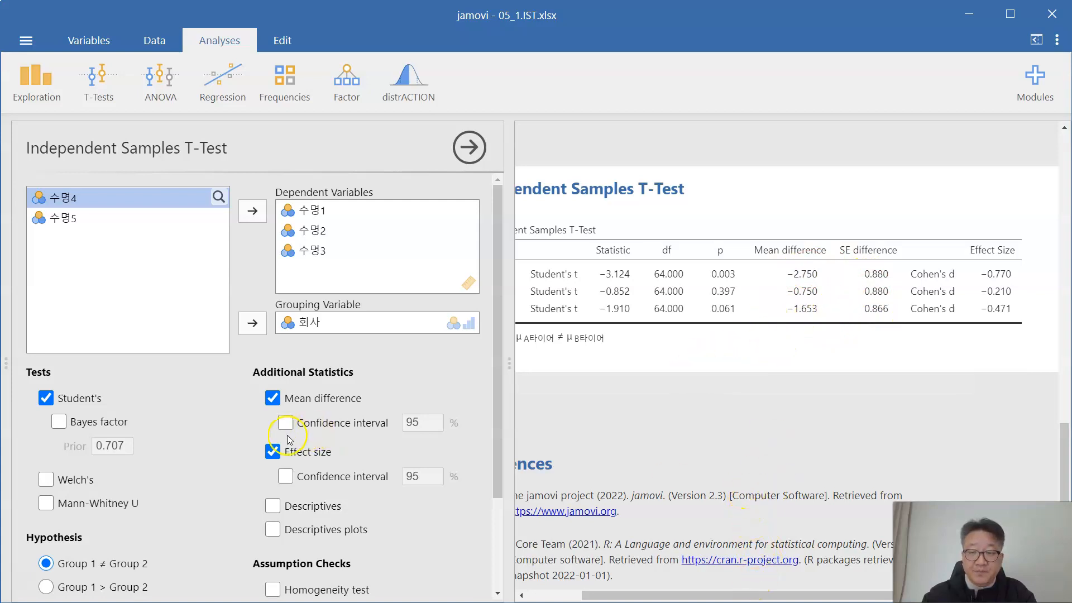
# Step: Remove the effect size from the t-test and add descriptives and descriptives plots
pyautogui.click(279, 455)
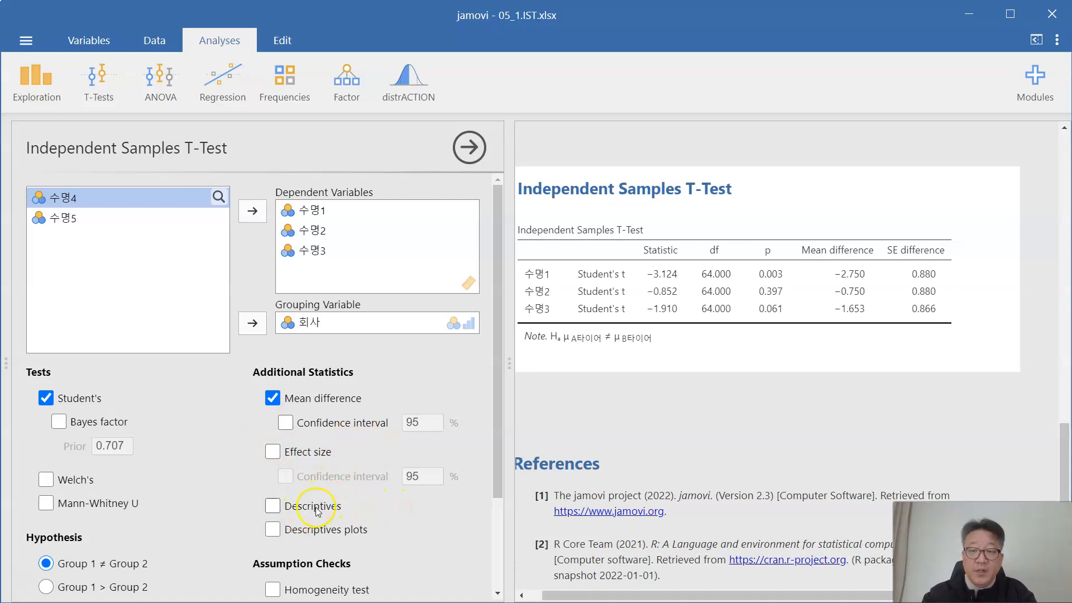
pyautogui.click(337, 532)
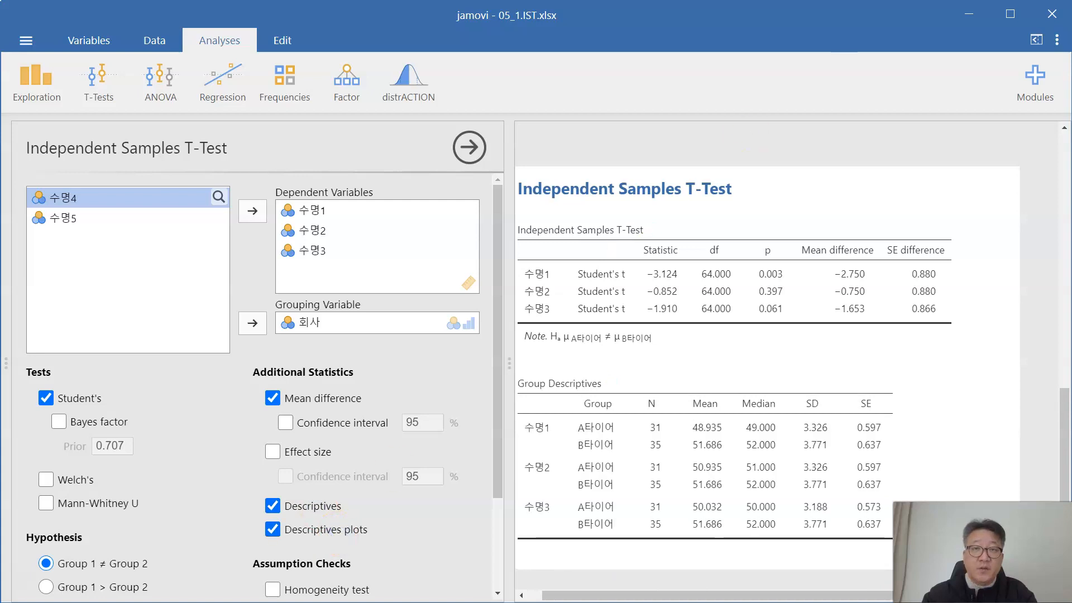
pyautogui.scroll(-1, 711, 176)
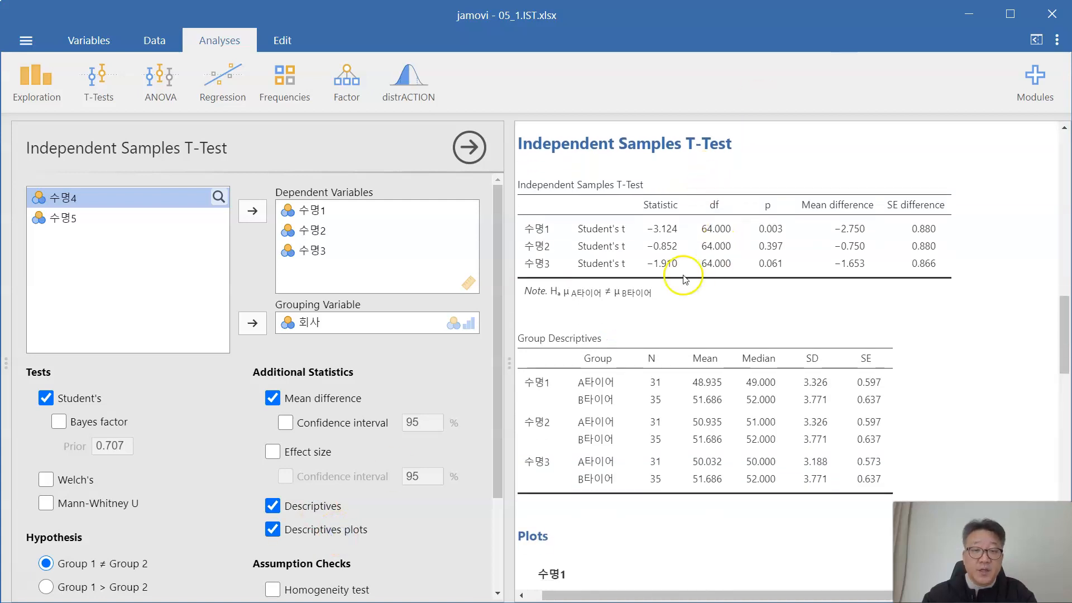
# Step: Examine the descriptives plots of 수명1, 수명2 and 수명3 to compare the means and confidence intervals of A타이어 and B타이어
pyautogui.scroll(-3, 712, 252)
pyautogui.scroll(-5, 714, 257)
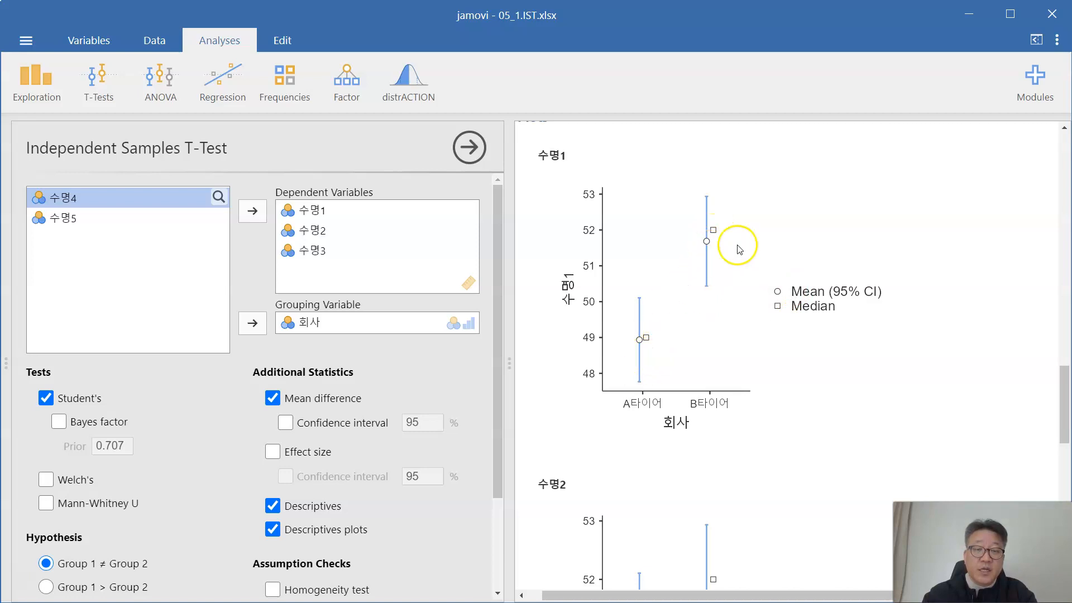
pyautogui.scroll(-3, 704, 285)
pyautogui.scroll(-3, 712, 285)
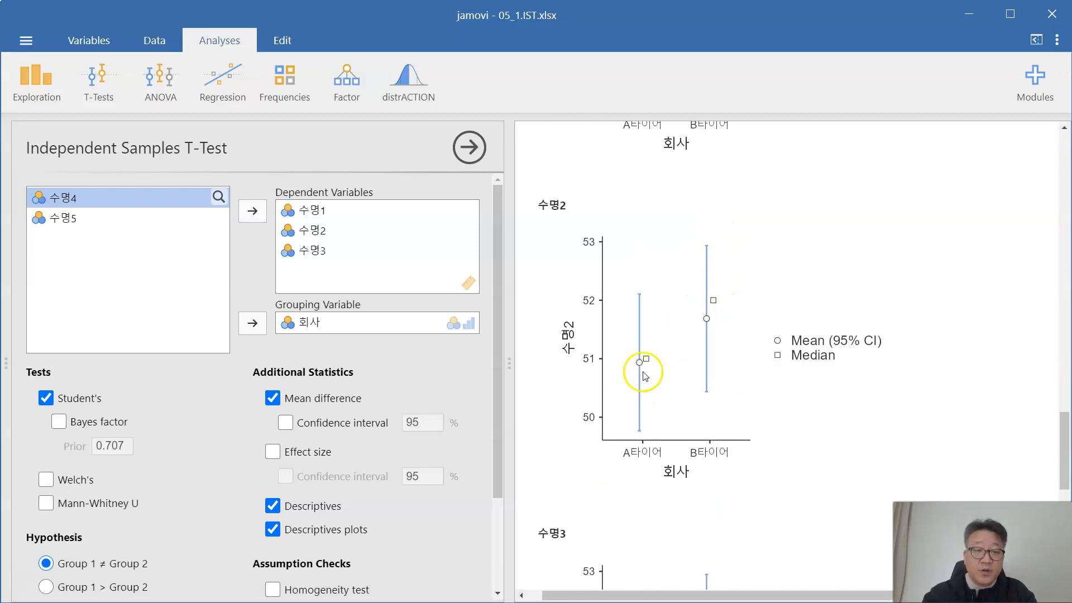
pyautogui.scroll(-4, 708, 330)
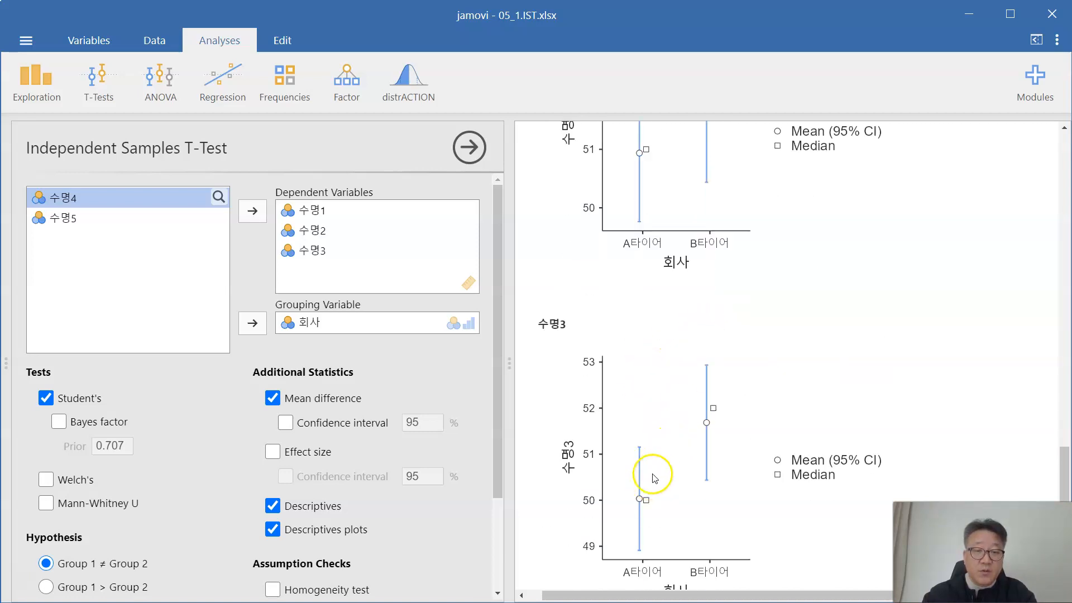
pyautogui.scroll(-5, 737, 397)
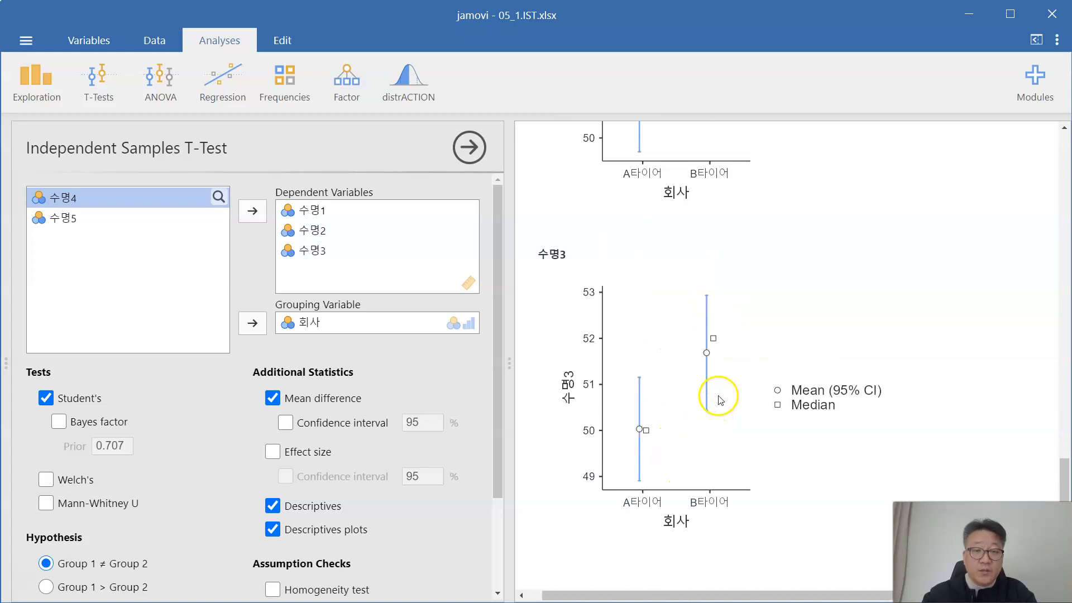
pyautogui.scroll(5, 741, 395)
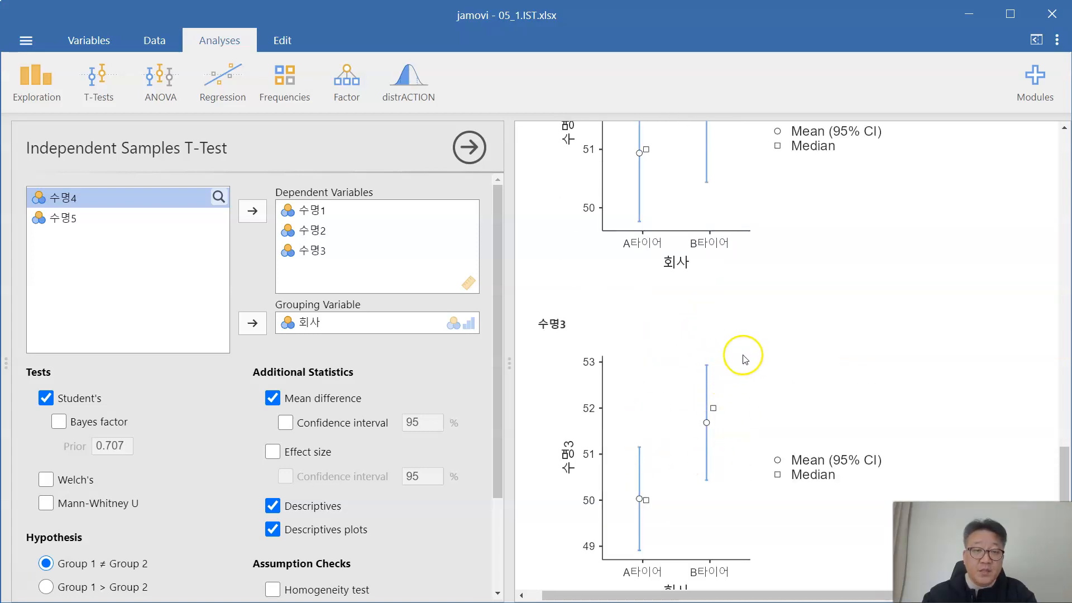
pyautogui.scroll(3, 698, 357)
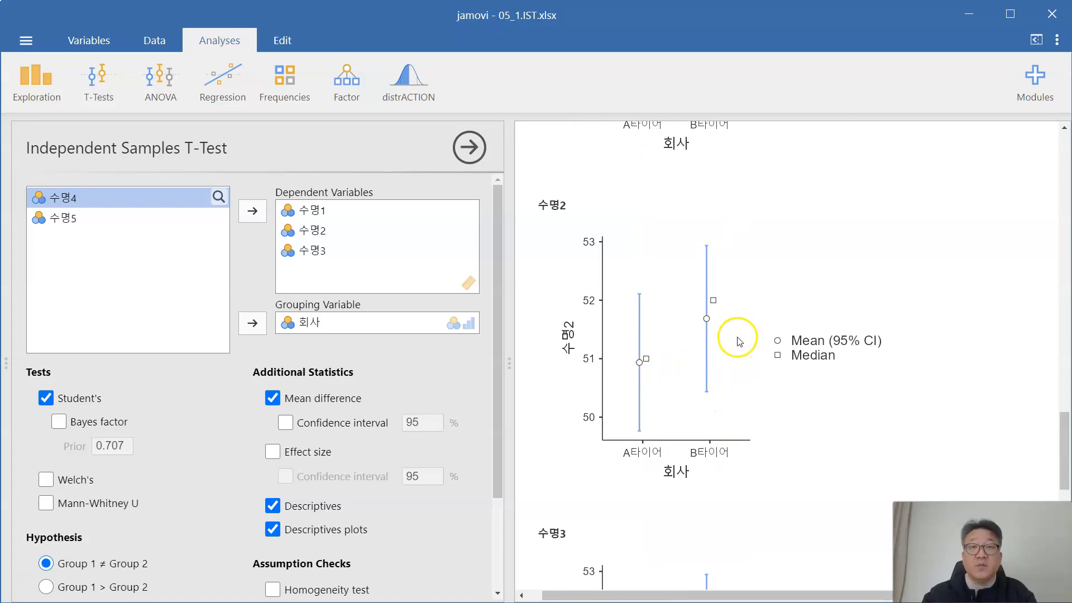
pyautogui.scroll(7, 731, 330)
pyautogui.scroll(1, 756, 308)
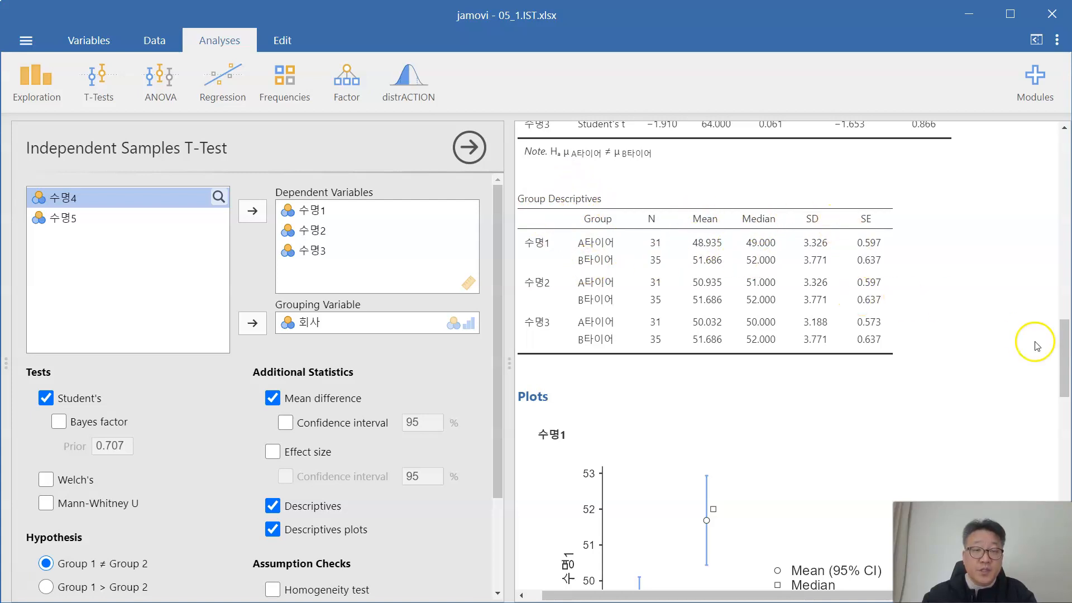
# Step: Compare the 수명1 descriptives, histograms and box plots with the group descriptives and the t-test table
pyautogui.moveTo(1064, 360); pyautogui.dragTo(1058, 144)
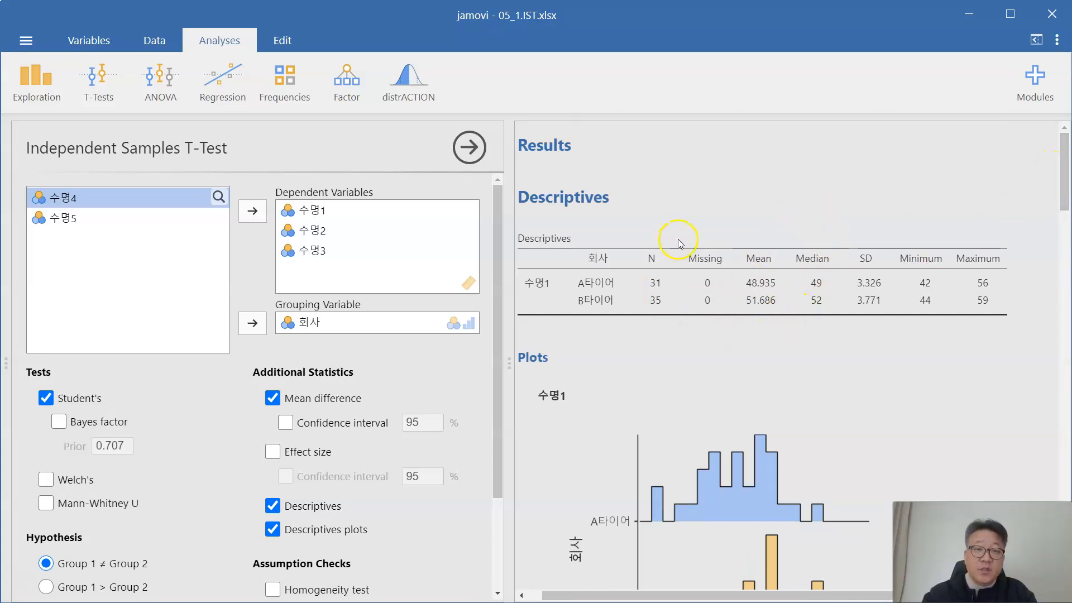
pyautogui.moveTo(1063, 190); pyautogui.dragTo(1065, 323)
pyautogui.scroll(-1, 676, 386)
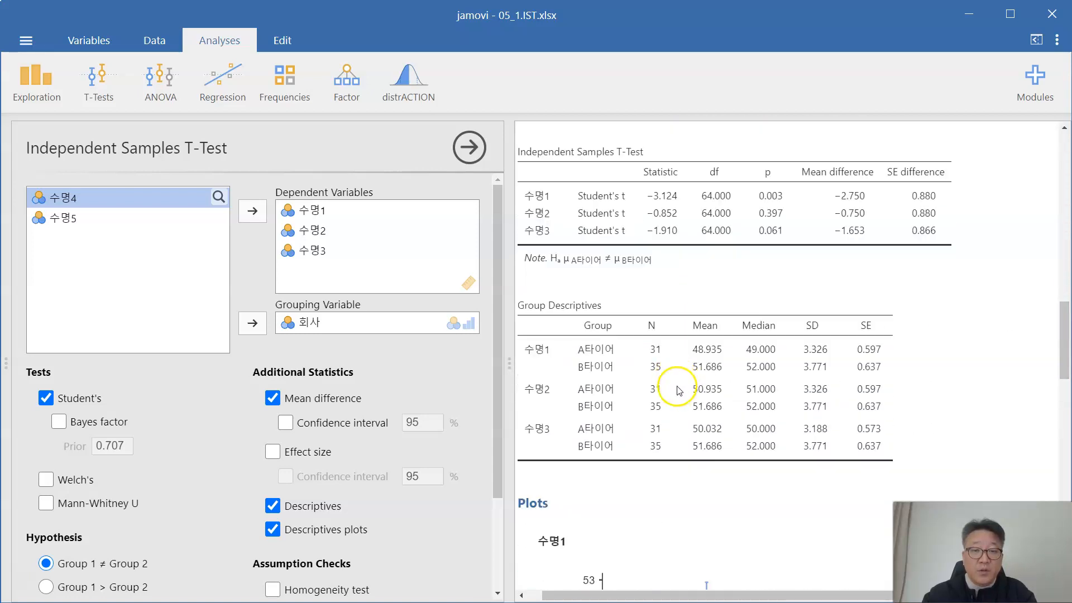
pyautogui.moveTo(1061, 335); pyautogui.dragTo(1064, 213)
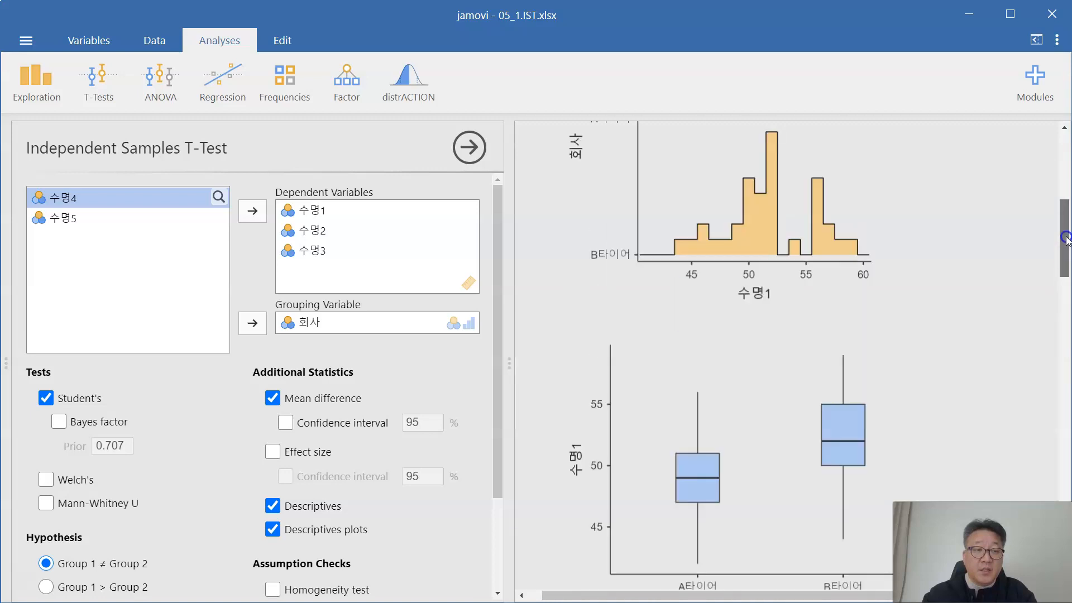
pyautogui.scroll(-3, 733, 296)
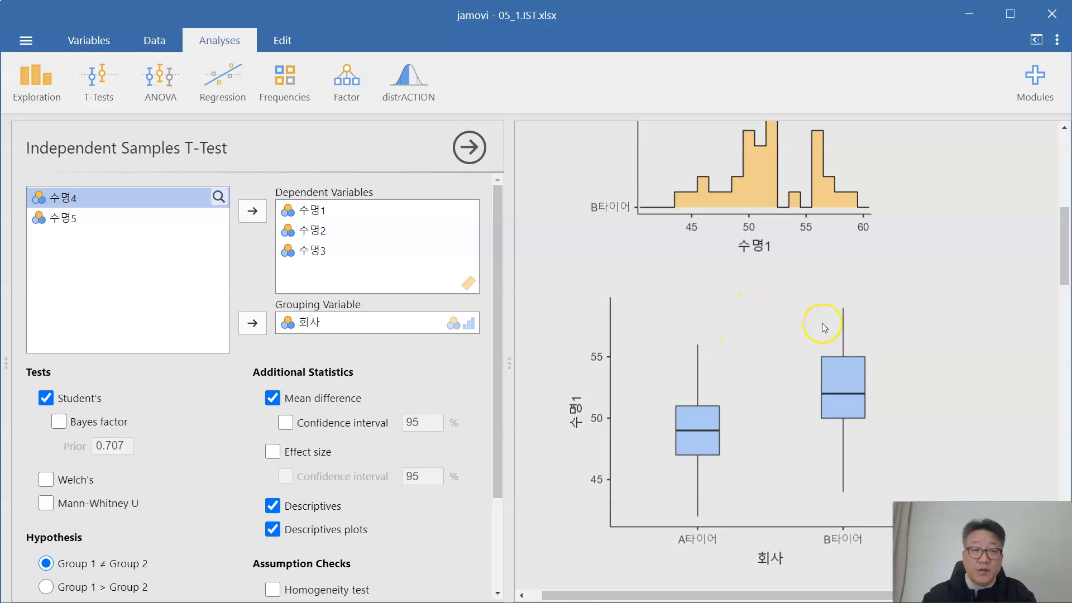
pyautogui.click(1067, 230)
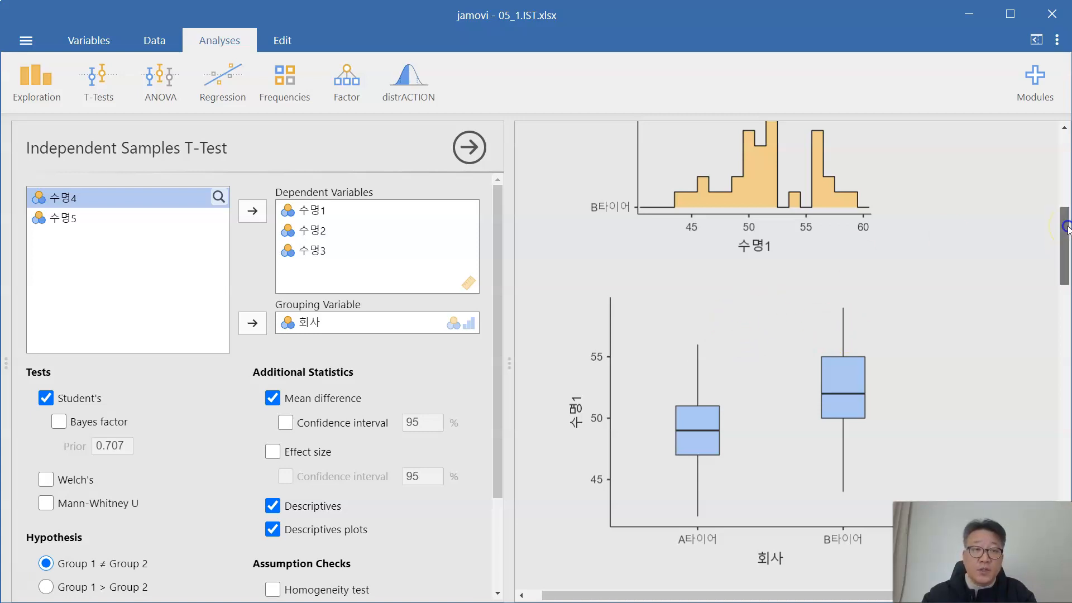
pyautogui.moveTo(1067, 229); pyautogui.dragTo(1064, 341)
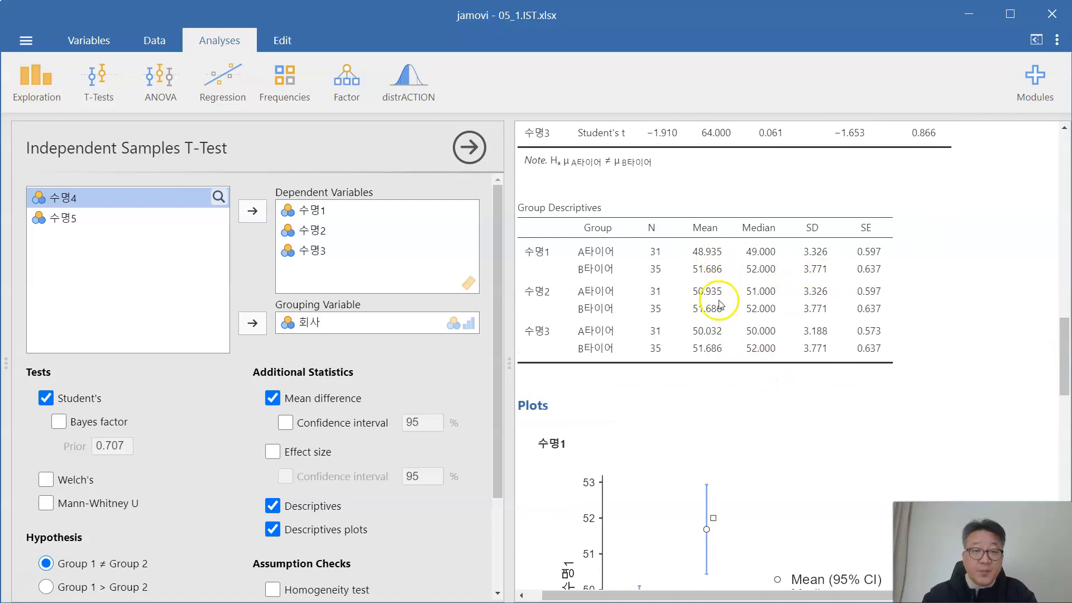
pyautogui.scroll(3, 732, 296)
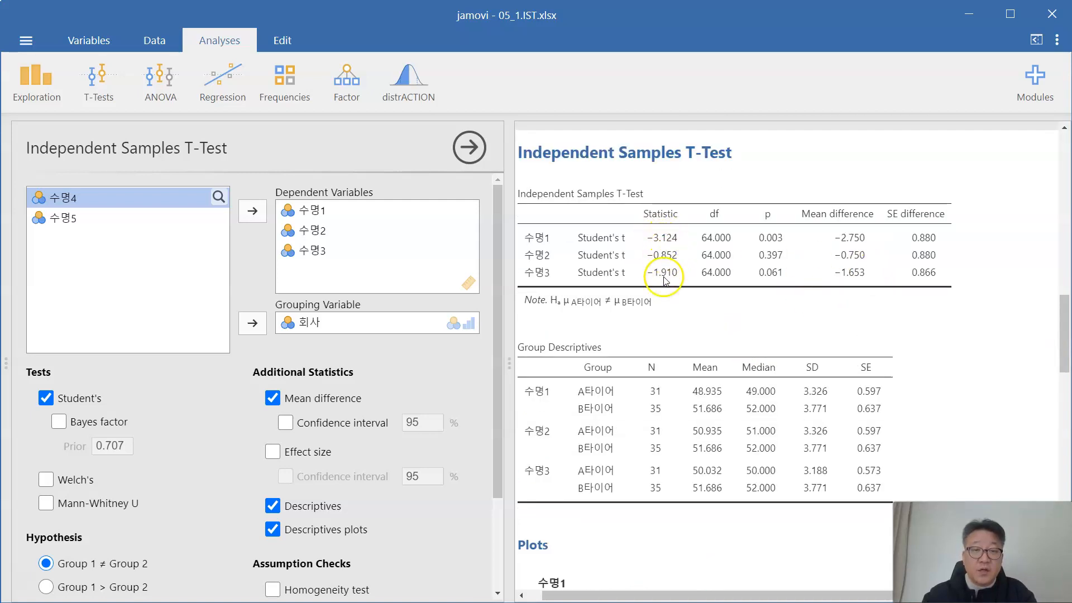
pyautogui.hscroll(-1, 670, 254)
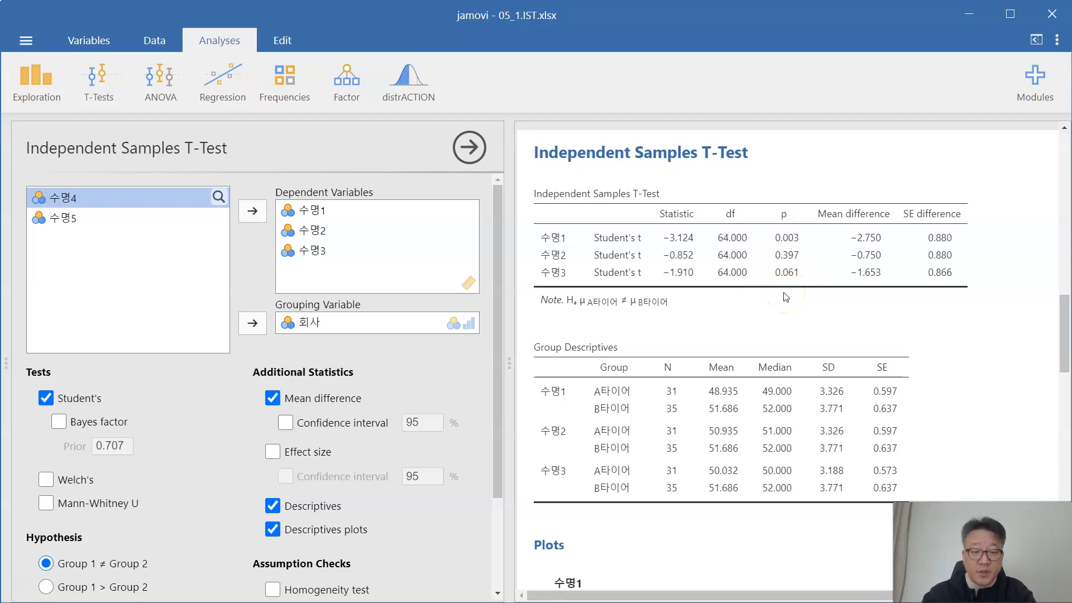
pyautogui.hotkey('alt', 'Tab')
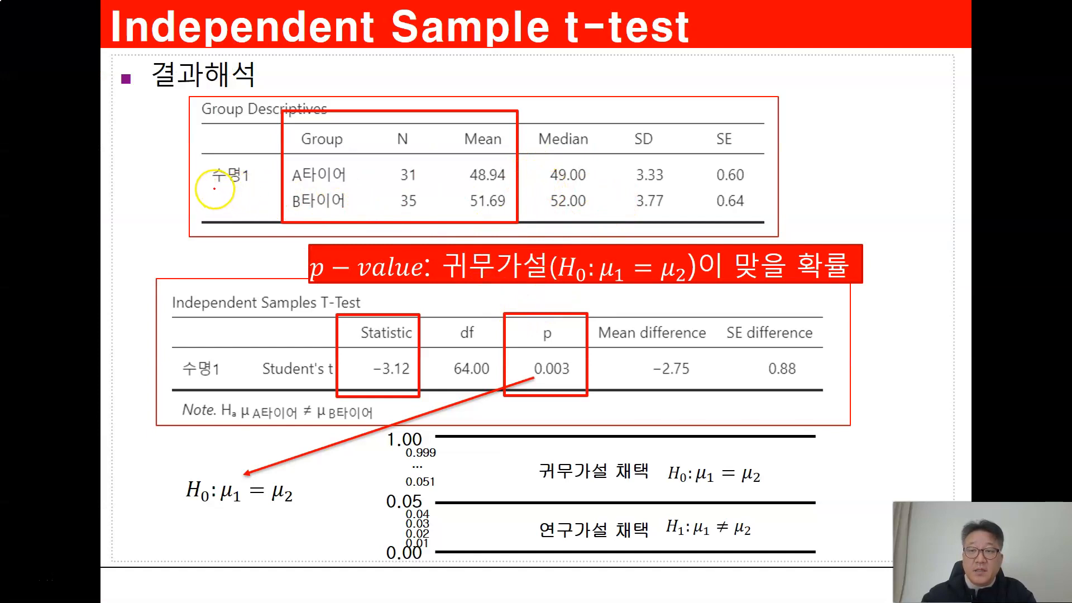
pyautogui.moveTo(500, 195)
pyautogui.mouseDown()
pyautogui.moveTo(456, 189)
pyautogui.moveTo(455, 208)
pyautogui.mouseUp()
pyautogui.moveTo(682, 392); pyautogui.dragTo(646, 379)
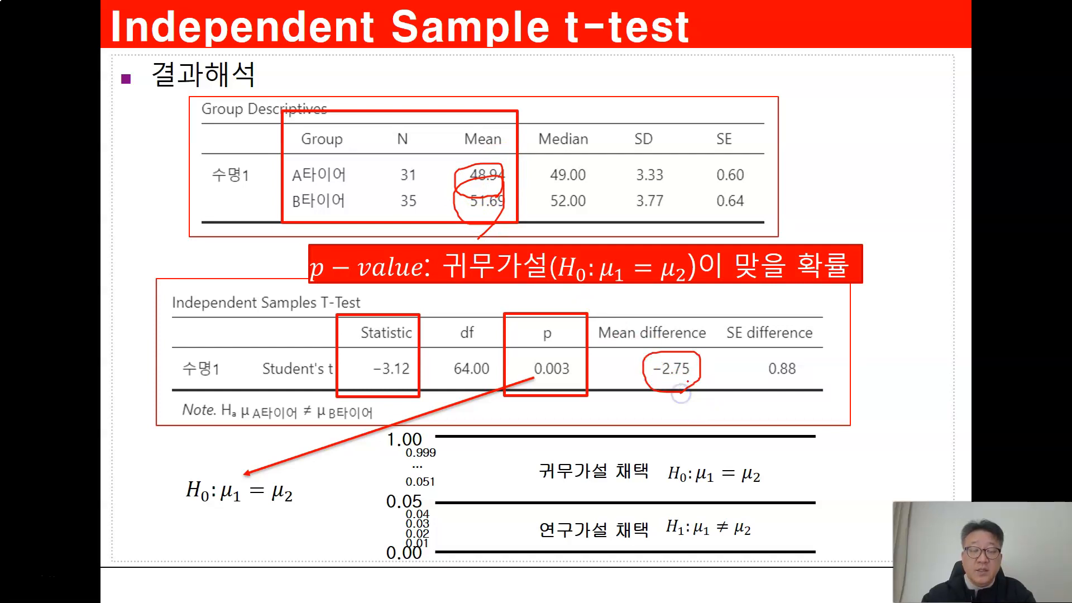
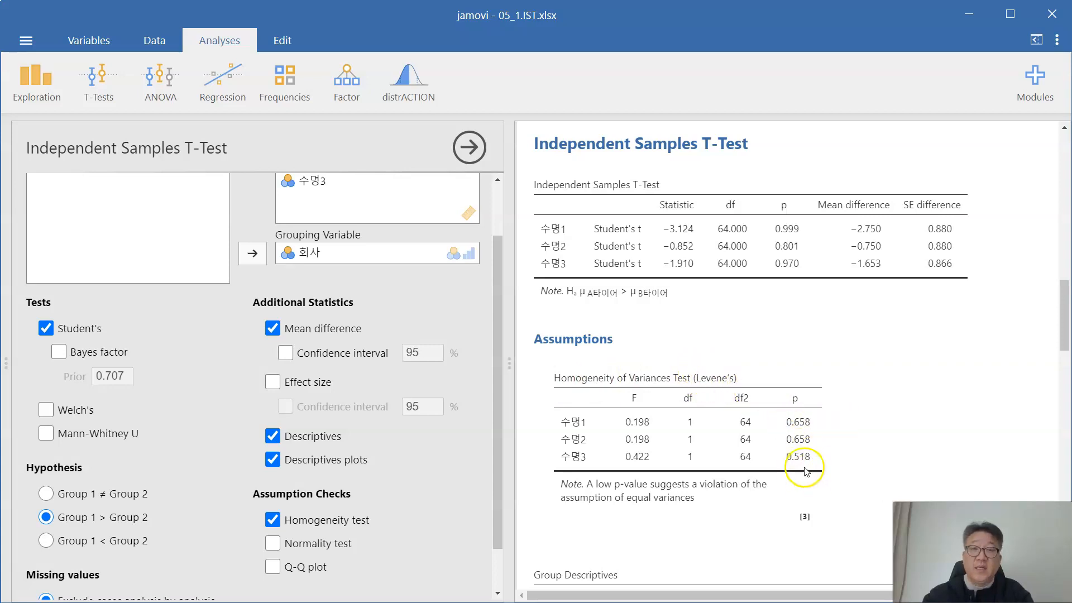
# Step: Add a normality test to the assumption checks and review it with the homogeneity test, t-test table and plots
pyautogui.scroll(-1, 799, 459)
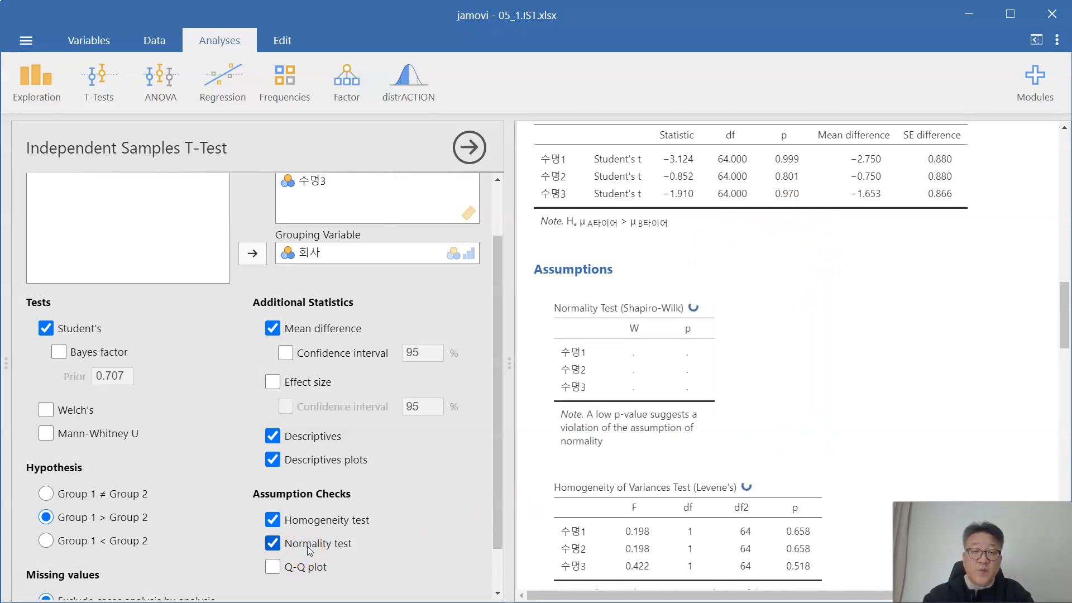
pyautogui.scroll(-3, 778, 403)
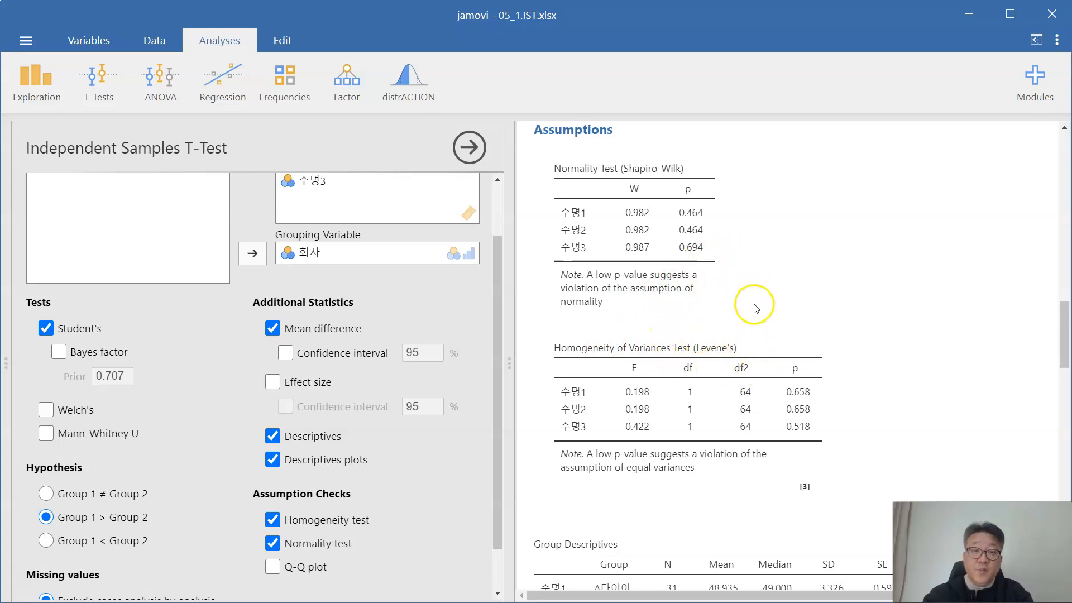
pyautogui.scroll(5, 757, 304)
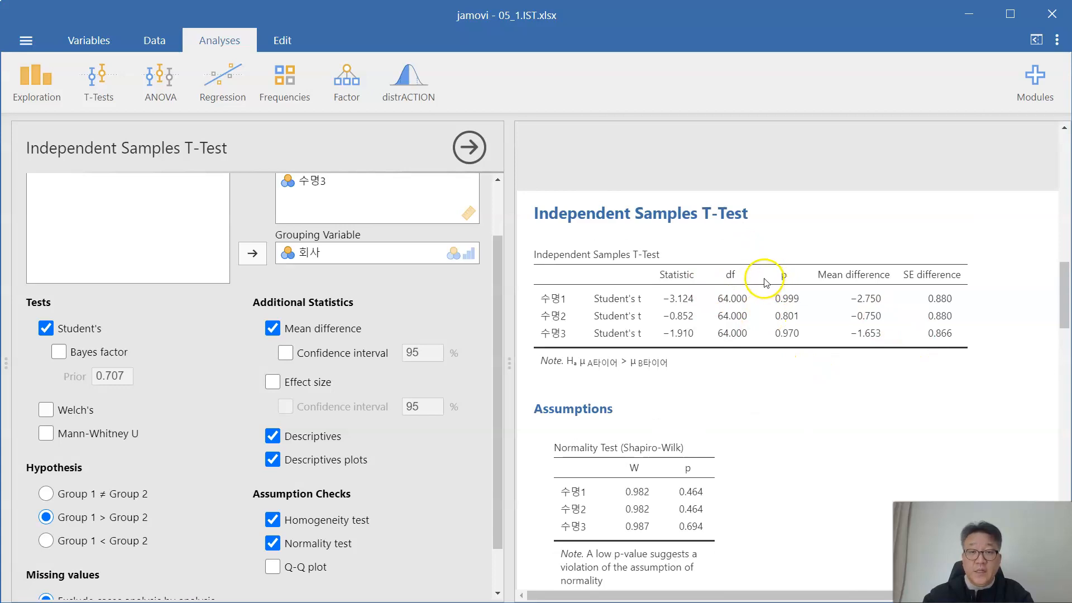
pyautogui.scroll(-4, 758, 301)
pyautogui.scroll(-9, 757, 298)
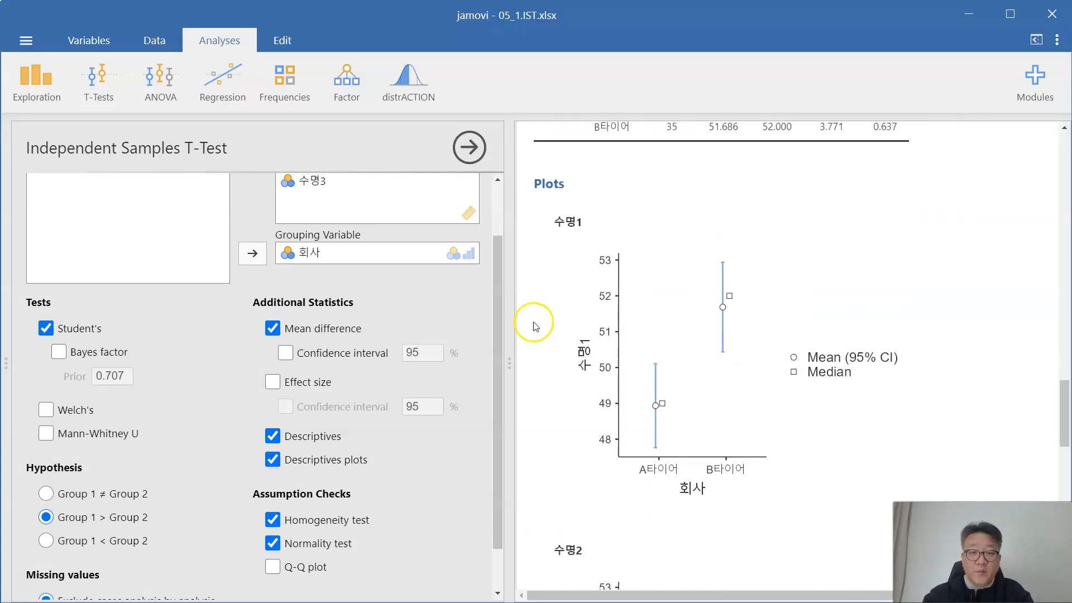
pyautogui.scroll(2, 134, 384)
# Step: Create another Independent Samples T-Test with 회사 as grouping variable and 수명4 as dependent variable
pyautogui.click(98, 84)
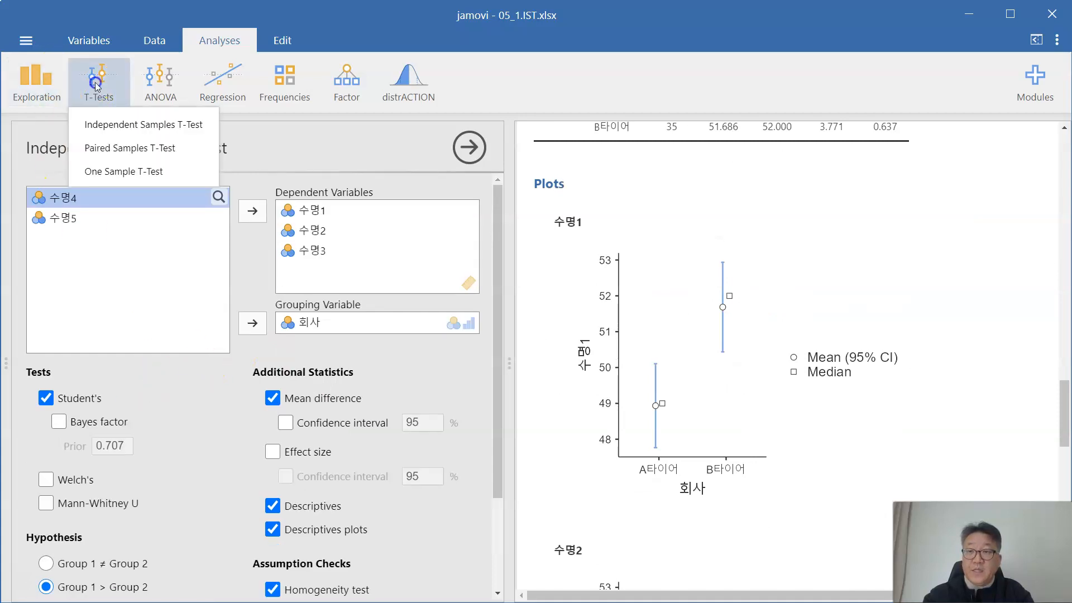
pyautogui.click(115, 122)
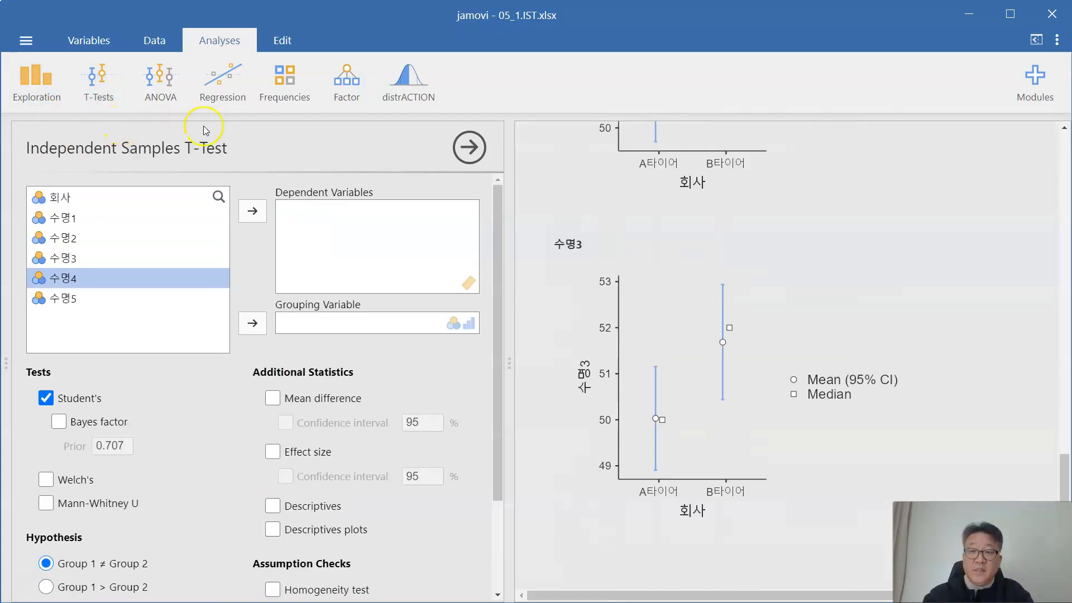
pyautogui.click(83, 198)
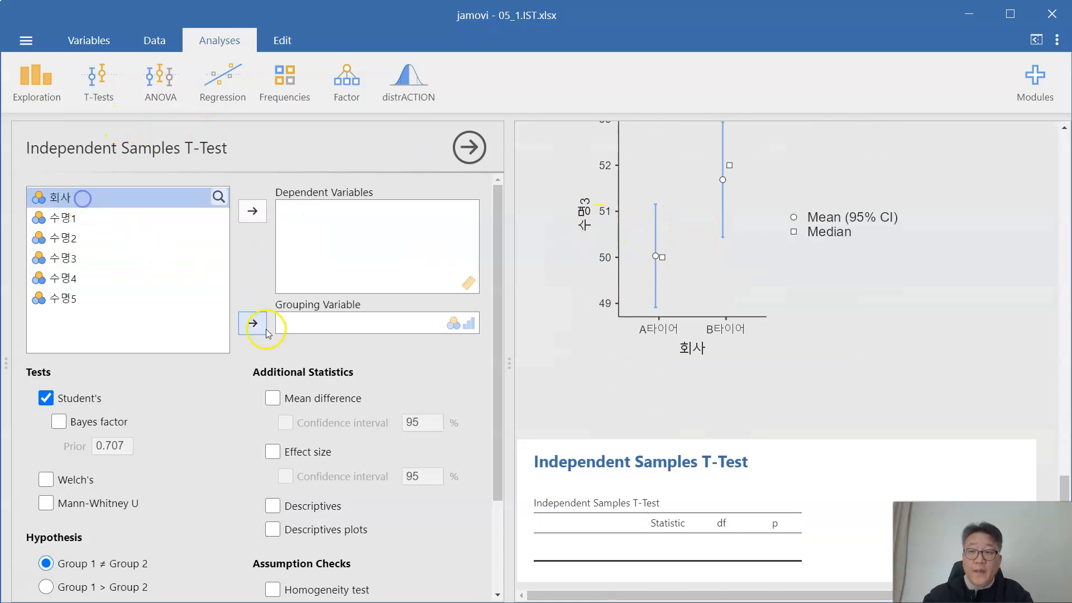
pyautogui.click(253, 324)
pyautogui.click(67, 258)
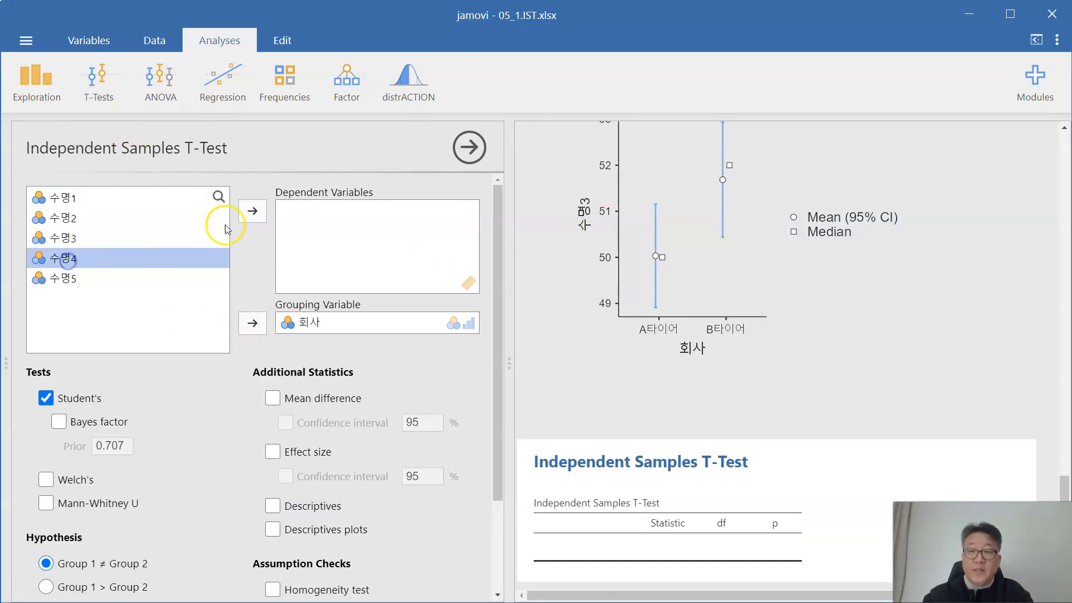
pyautogui.click(254, 211)
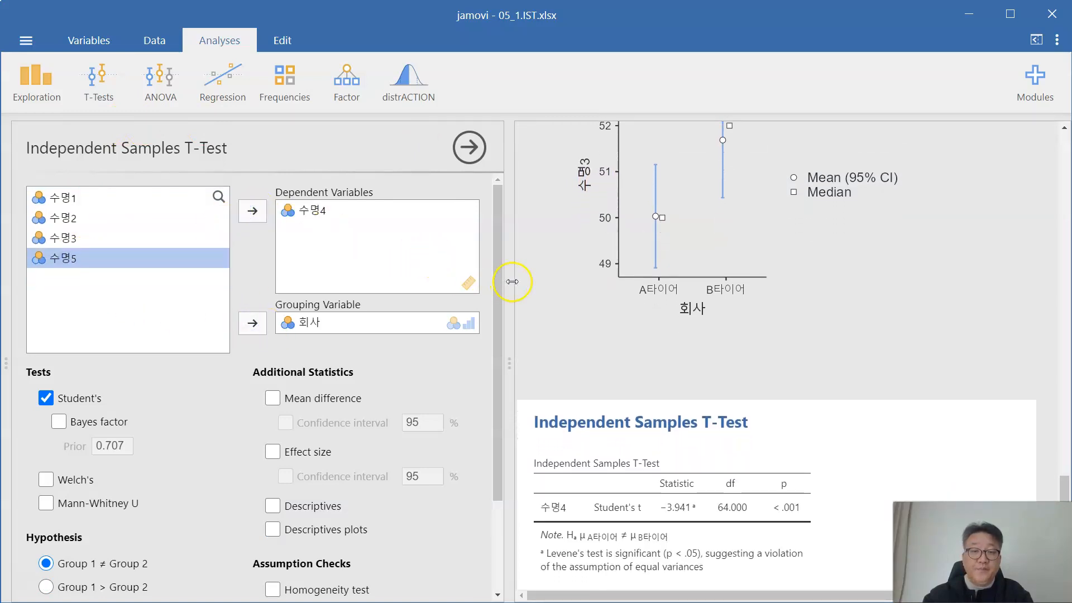
pyautogui.scroll(-2, 737, 283)
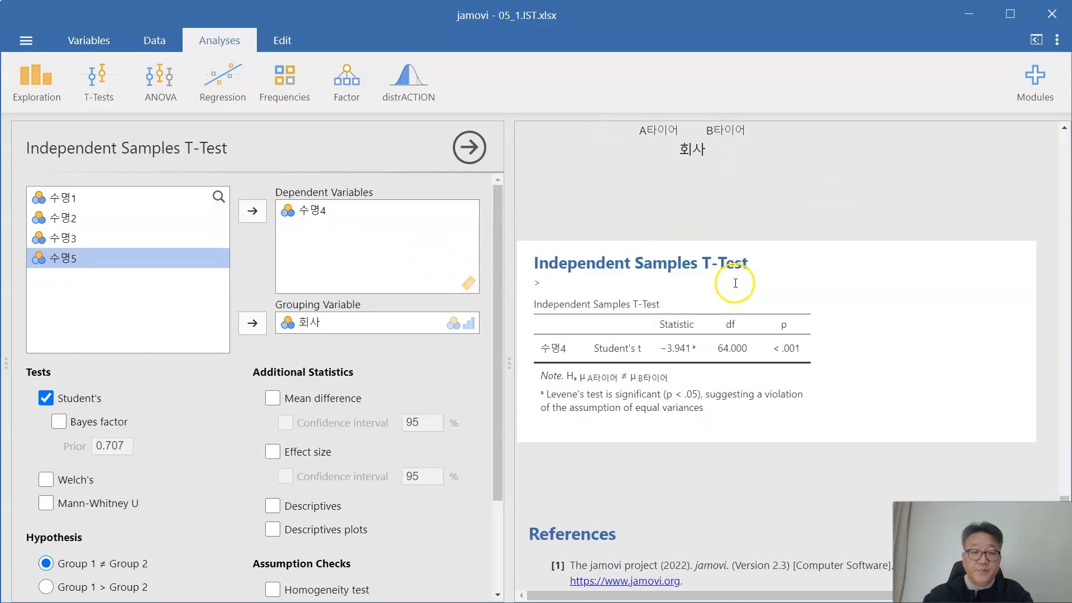
# Step: Add the mean difference, descriptives, descriptives plots and homogeneity test to the 수명4 t-test
pyautogui.click(333, 400)
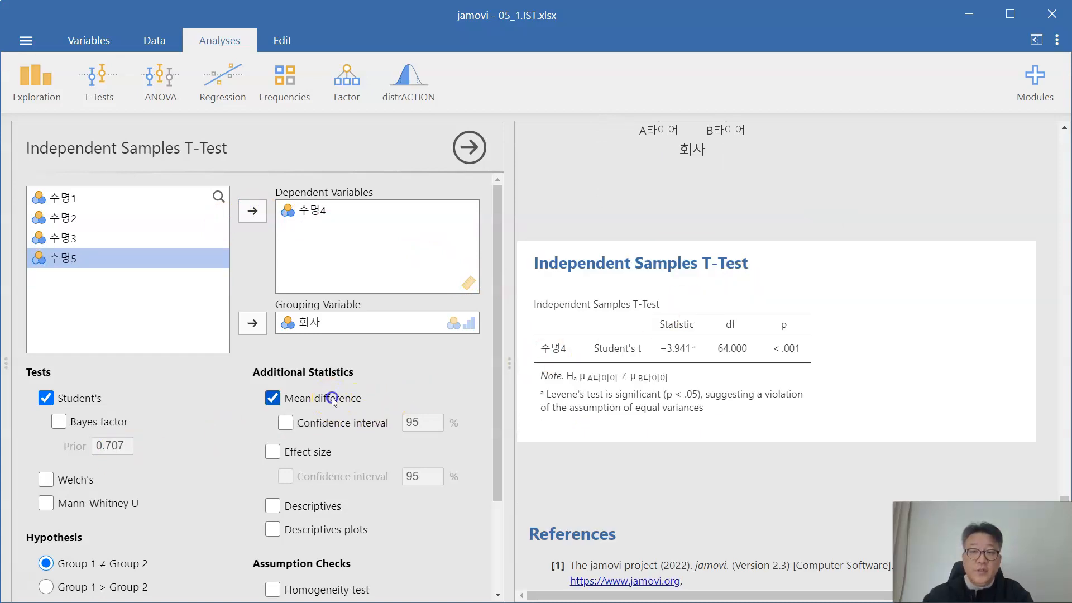
pyautogui.click(335, 529)
pyautogui.scroll(-2, 341, 520)
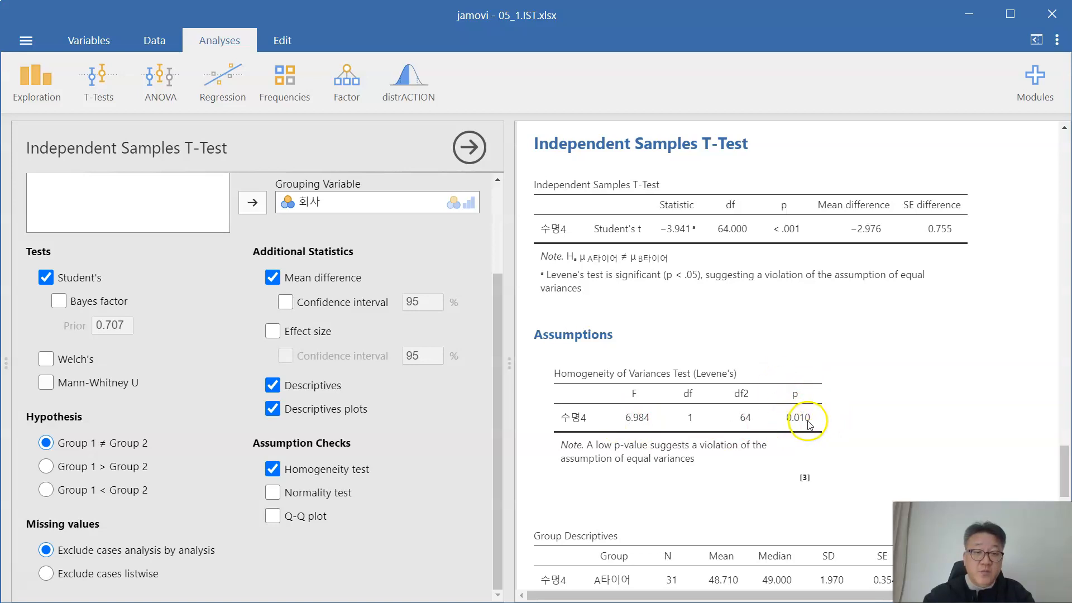
# Step: Add 수명1 as a second dependent variable alongside 수명4 in the new t-test
pyautogui.scroll(3, 216, 283)
pyautogui.click(81, 199)
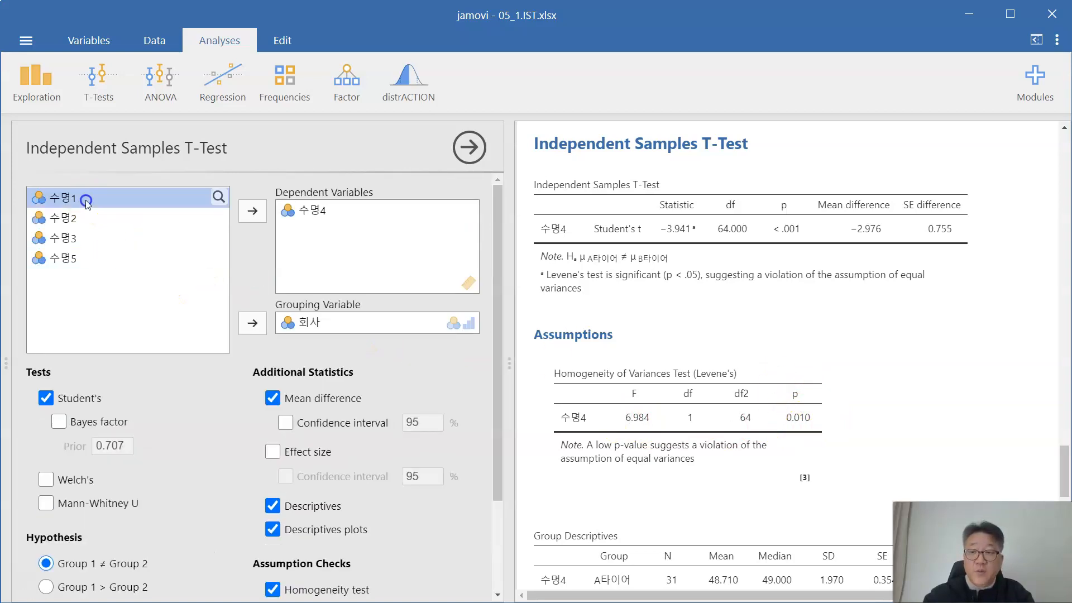
pyautogui.click(253, 210)
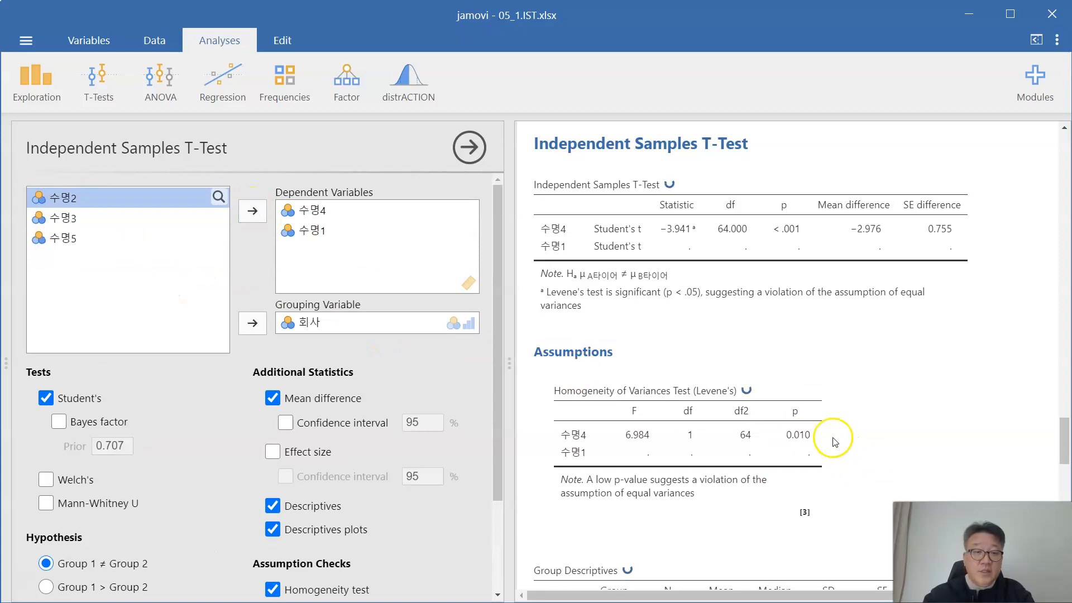
# Step: Compare the 수명4 and 수명1 t-test and Levene's results, and remove 수명1 from the dependent variables
pyautogui.scroll(-1, 869, 427)
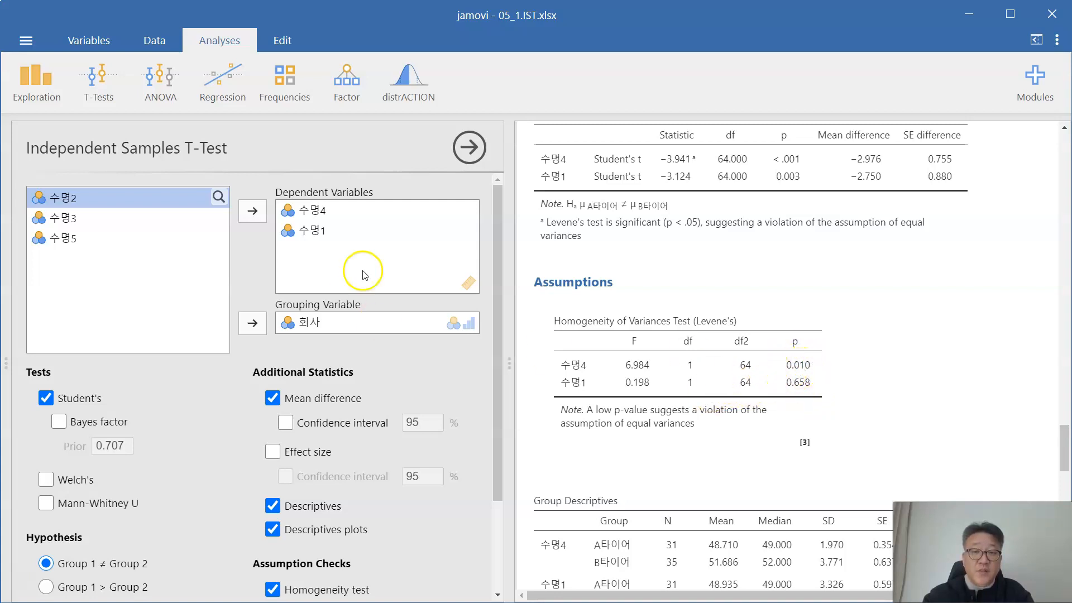
pyautogui.click(314, 227)
pyautogui.moveTo(314, 230); pyautogui.dragTo(143, 256)
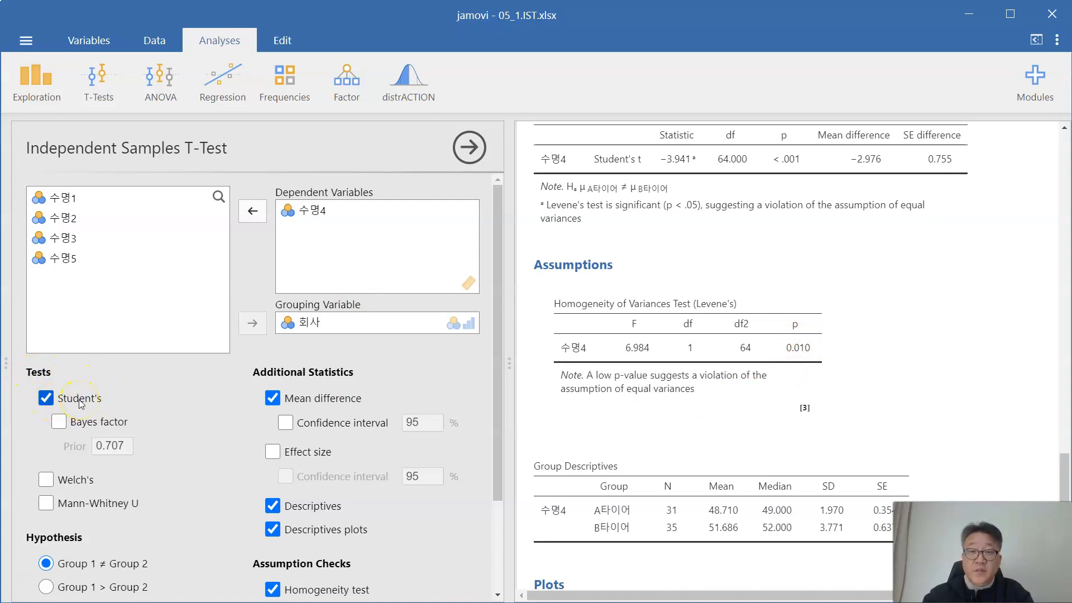
# Step: Add Welch's test to the 수명4 t-test and review it against Student's t in the results table
pyautogui.scroll(-1, 128, 398)
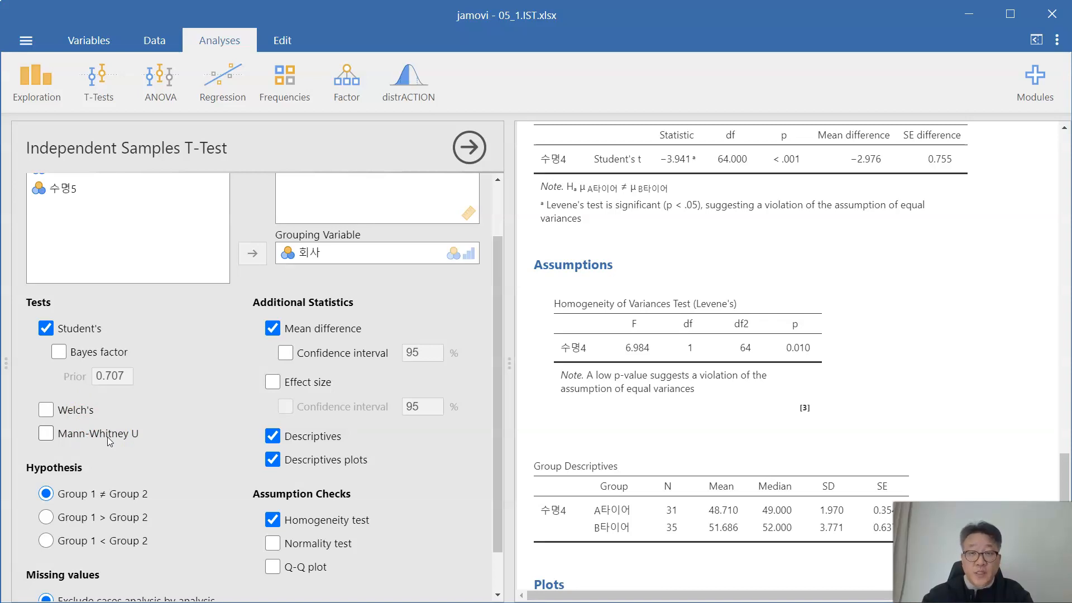
pyautogui.click(74, 412)
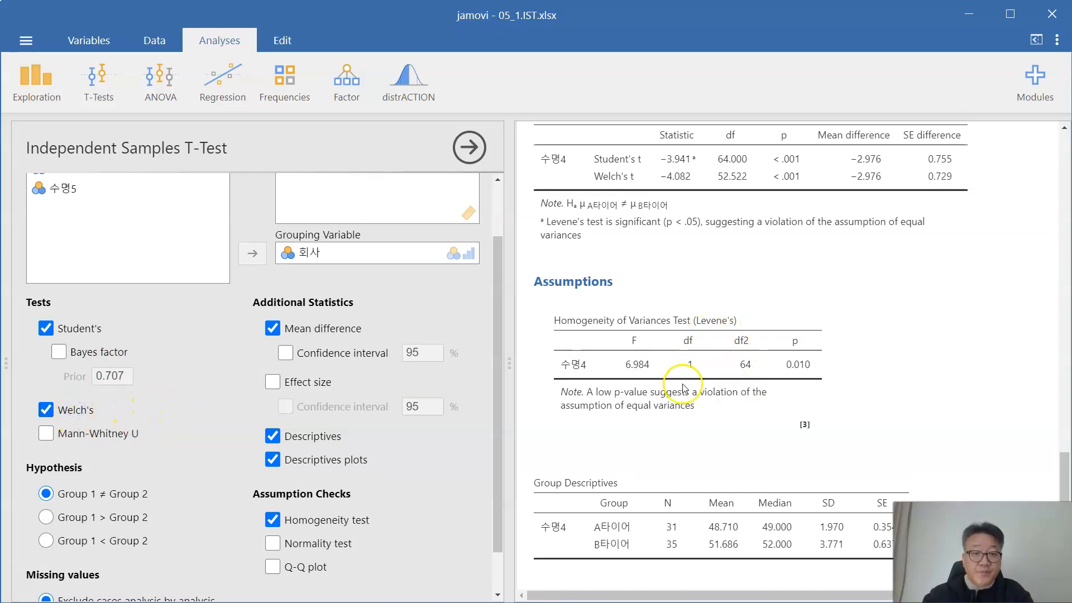
pyautogui.scroll(2, 670, 363)
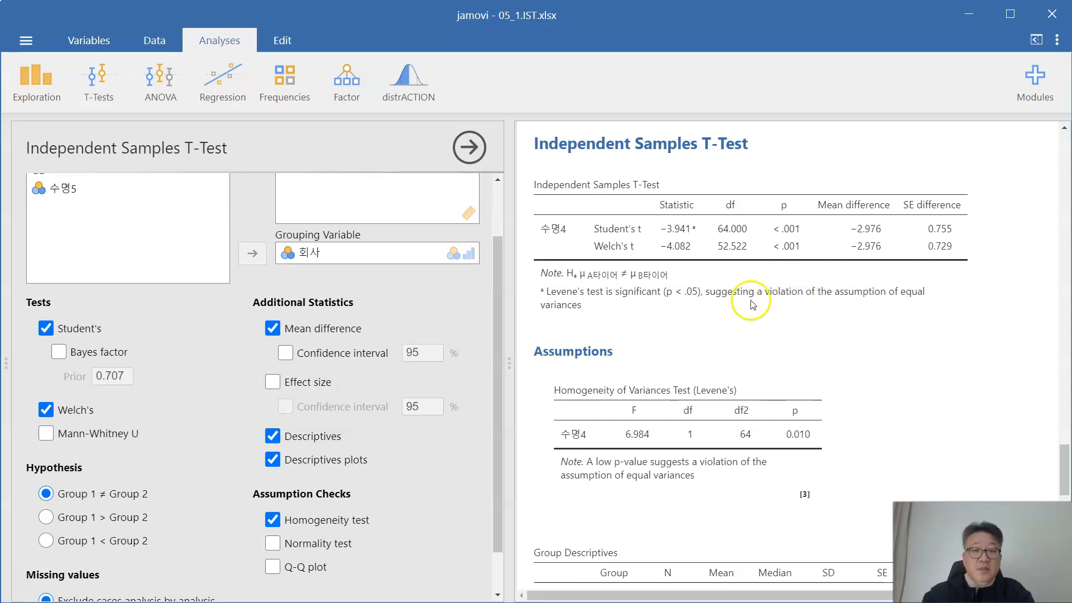
# Step: Create another Independent Samples T-Test with 회사 as grouping variable and 수명5 as dependent variable
pyautogui.click(96, 78)
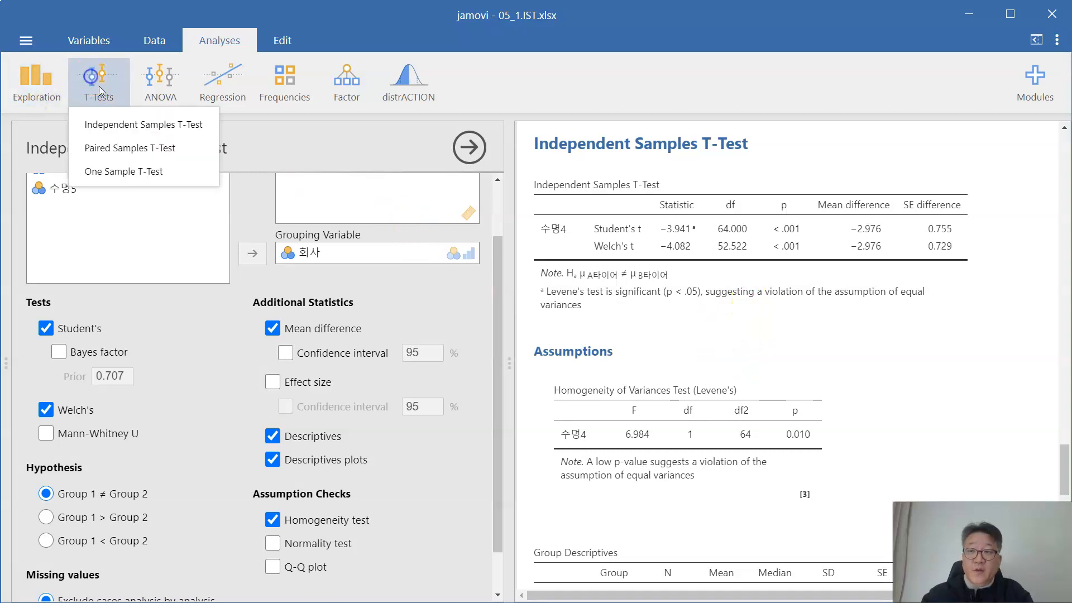
pyautogui.click(129, 127)
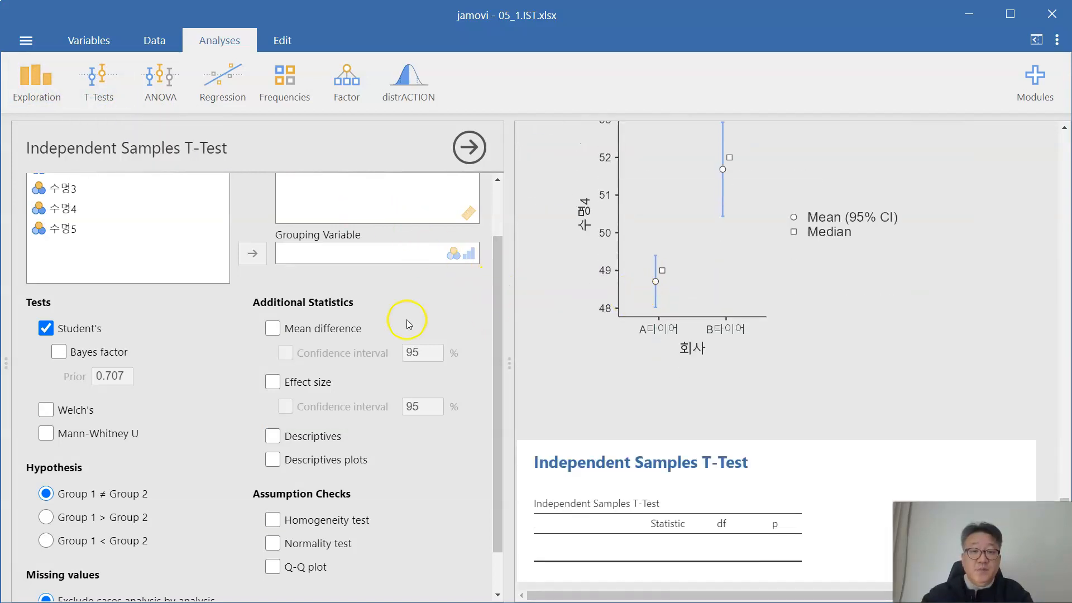
pyautogui.click(64, 197)
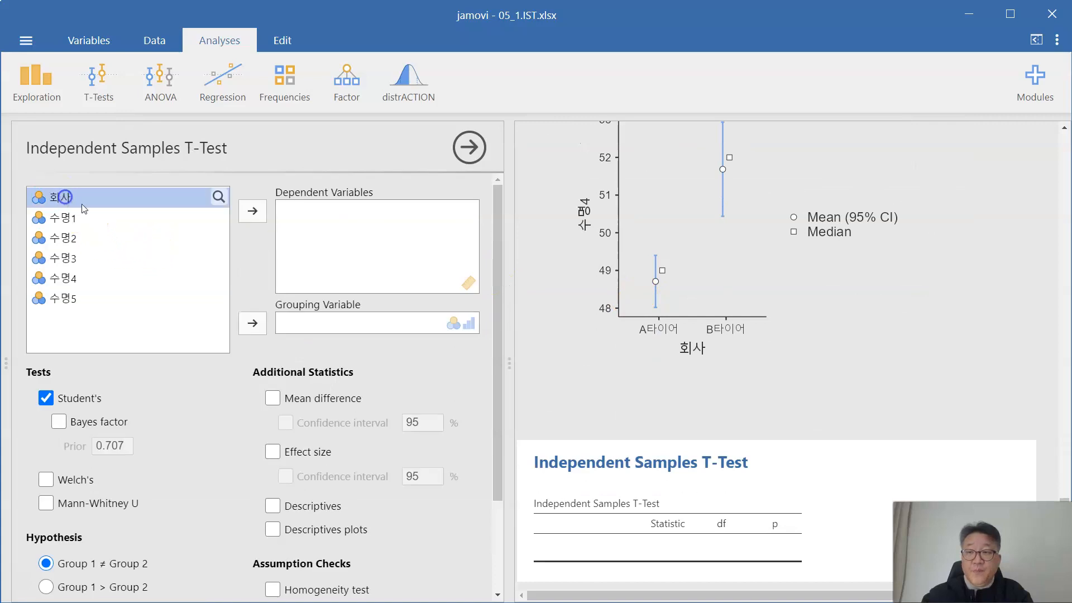
pyautogui.click(252, 323)
pyautogui.click(60, 278)
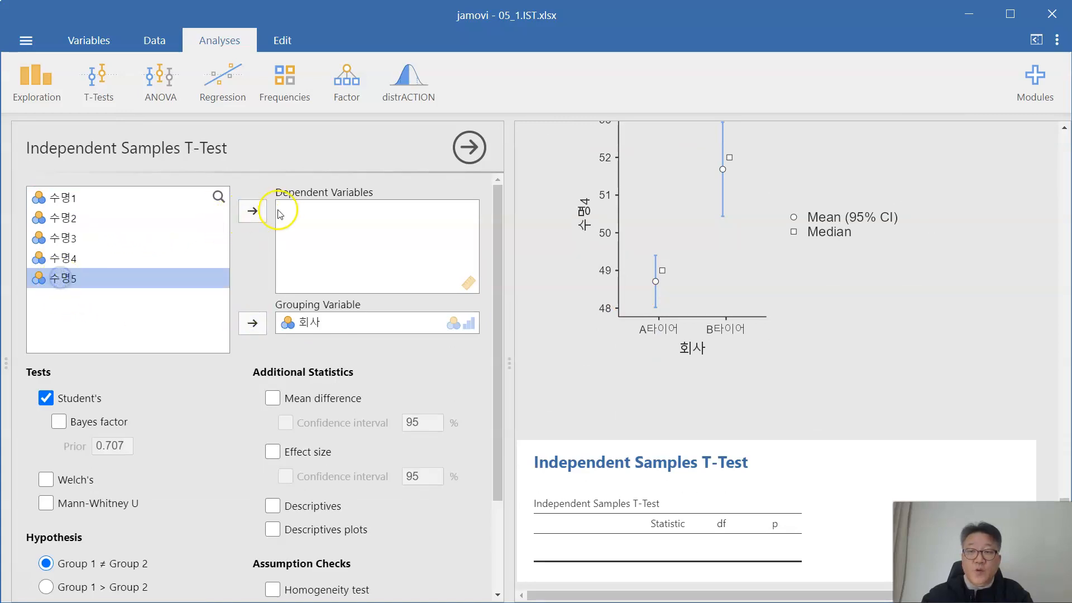
pyautogui.click(252, 210)
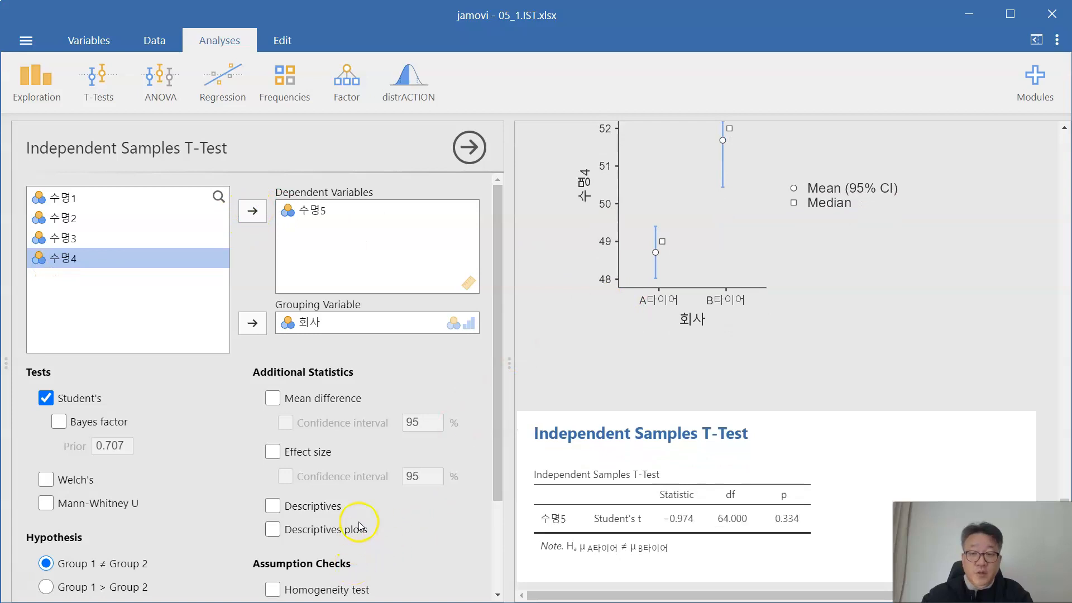
# Step: Add the homogeneity test, normality test and Q-Q plot to the 수명5 t-test and review their output
pyautogui.scroll(-2, 359, 527)
pyautogui.click(337, 475)
pyautogui.click(338, 492)
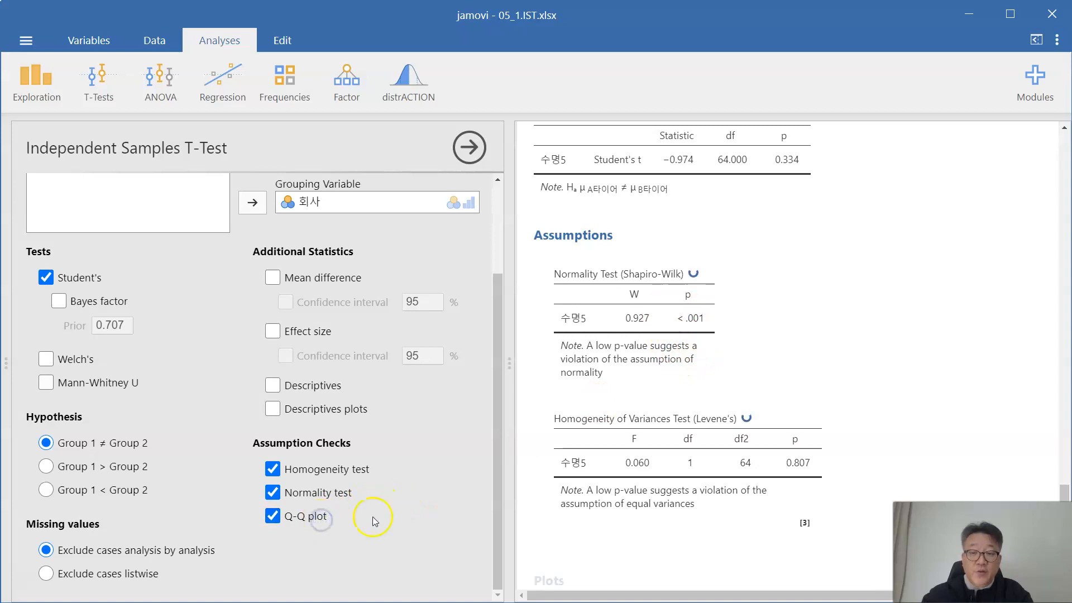
pyautogui.scroll(-1, 770, 344)
pyautogui.scroll(-5, 766, 341)
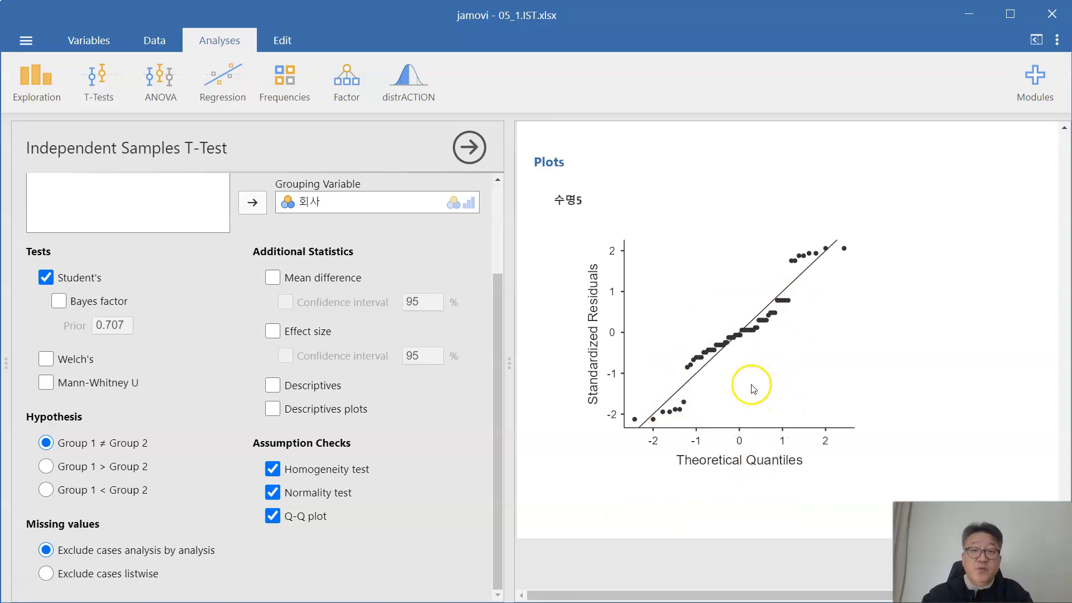
# Step: Create a new Descriptives analysis of 수명5 split by 회사
pyautogui.click(49, 89)
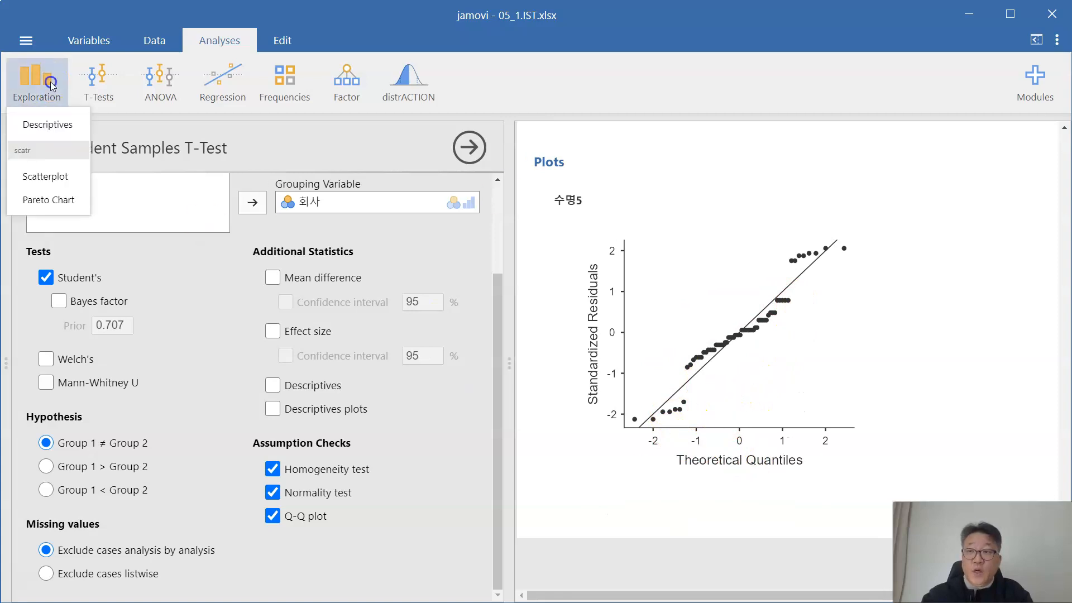
pyautogui.click(66, 125)
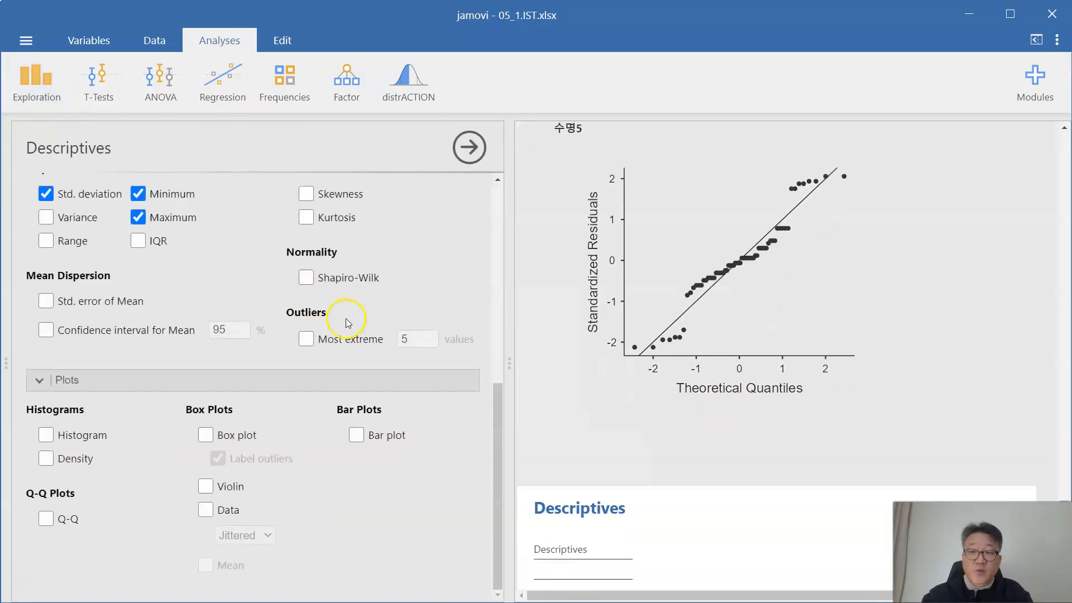
pyautogui.scroll(6, 441, 373)
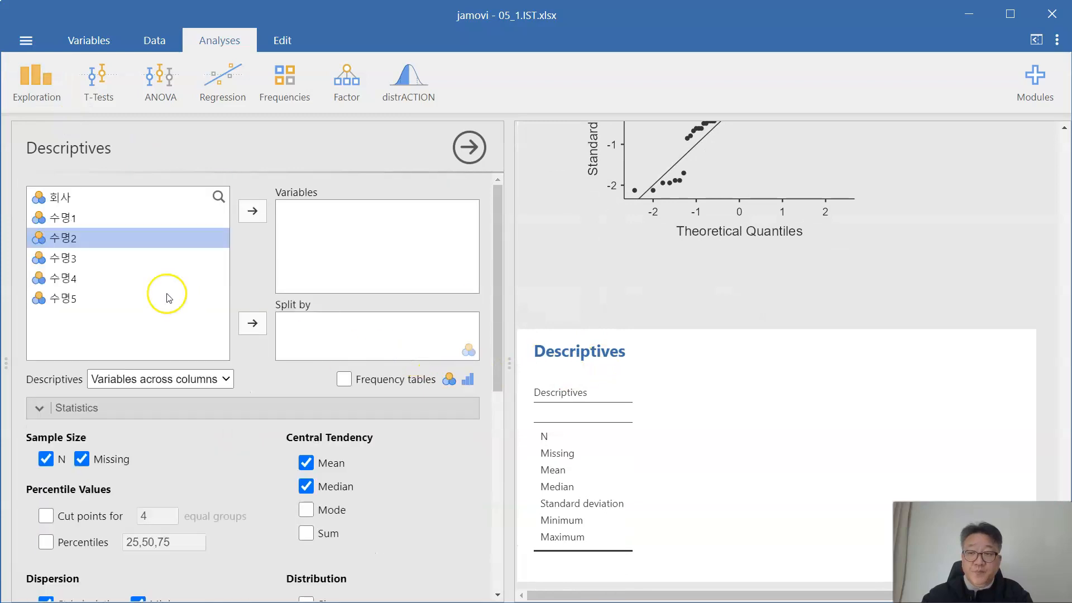
pyautogui.click(66, 299)
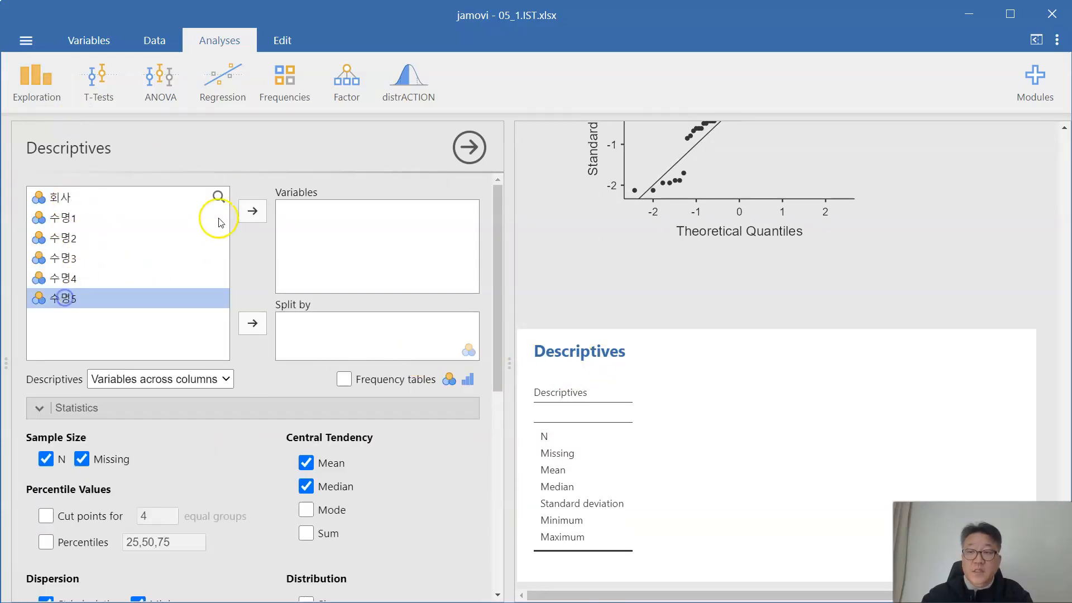
pyautogui.click(253, 211)
pyautogui.click(67, 197)
pyautogui.click(252, 324)
# Step: Add a box plot with labelled outliers to the 수명5 descriptives and inspect both tire groups
pyautogui.scroll(-2, 269, 444)
pyautogui.scroll(-10, 269, 444)
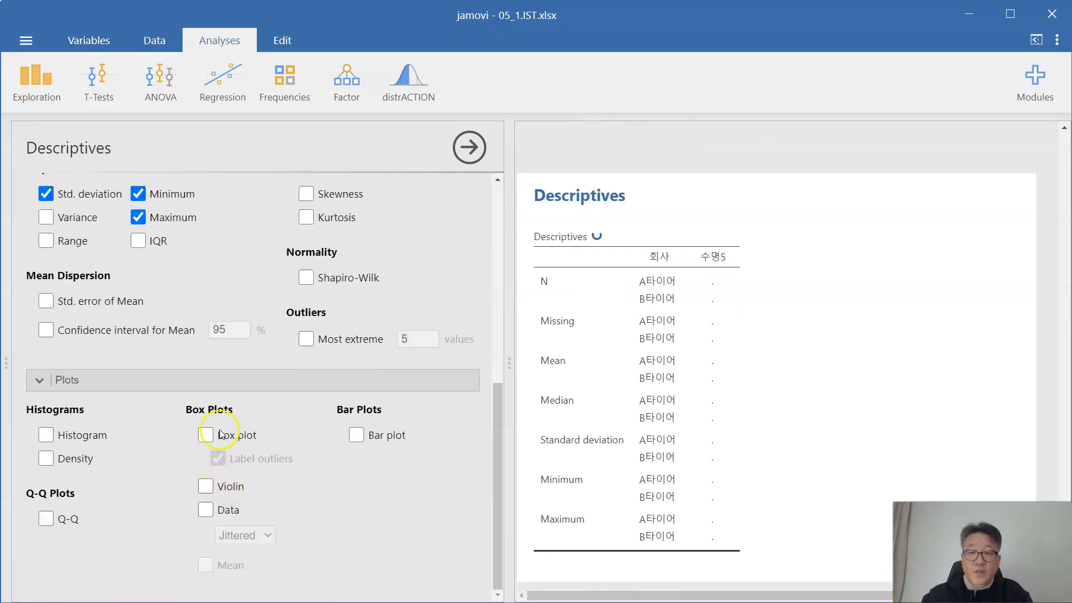
pyautogui.click(242, 435)
pyautogui.scroll(-3, 781, 347)
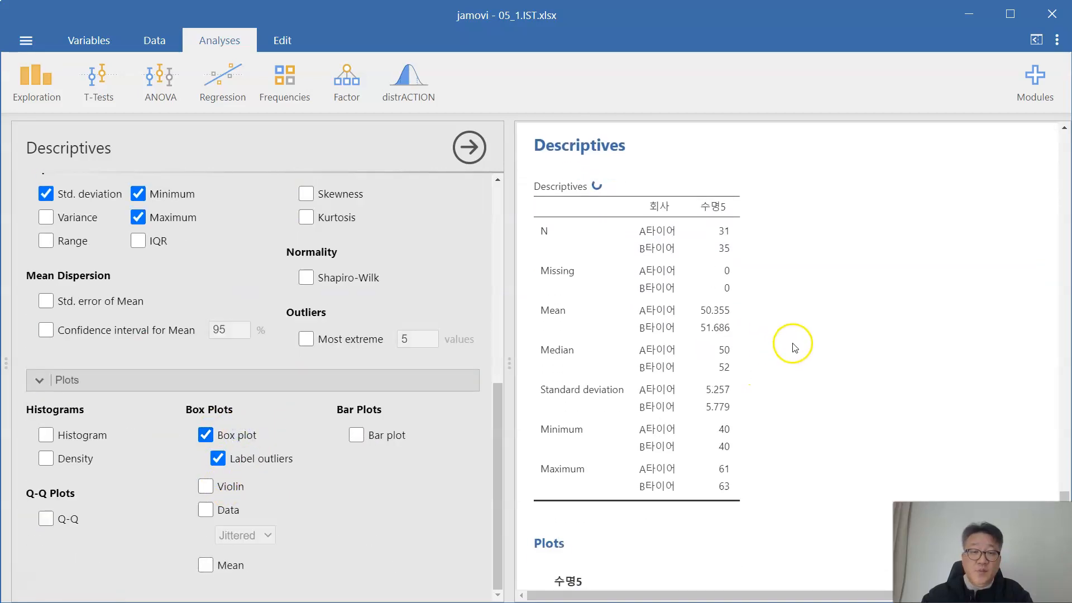
pyautogui.scroll(-10, 754, 357)
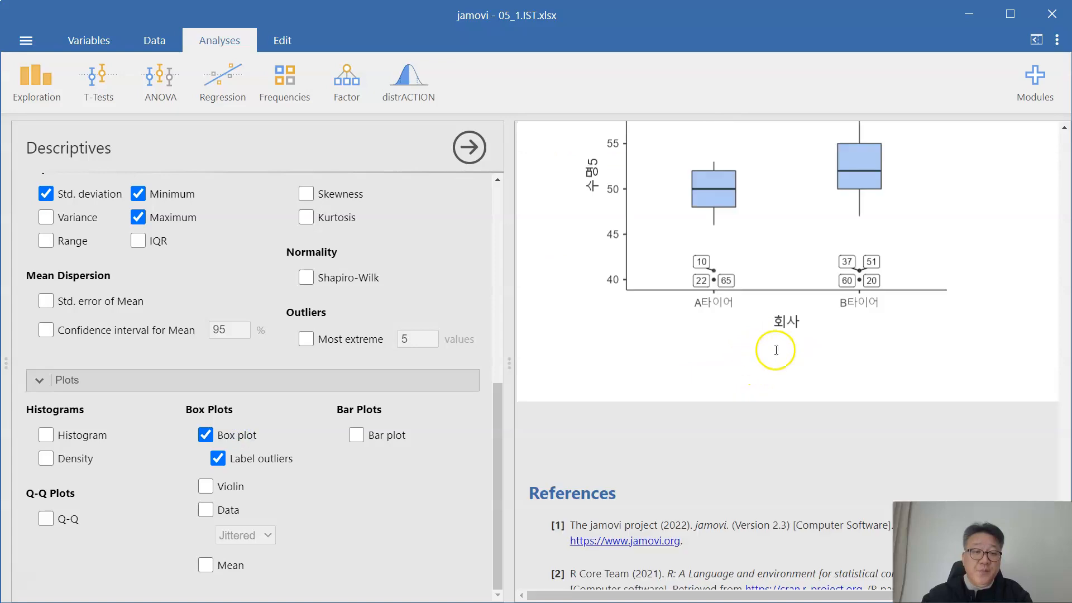
pyautogui.scroll(4, 778, 413)
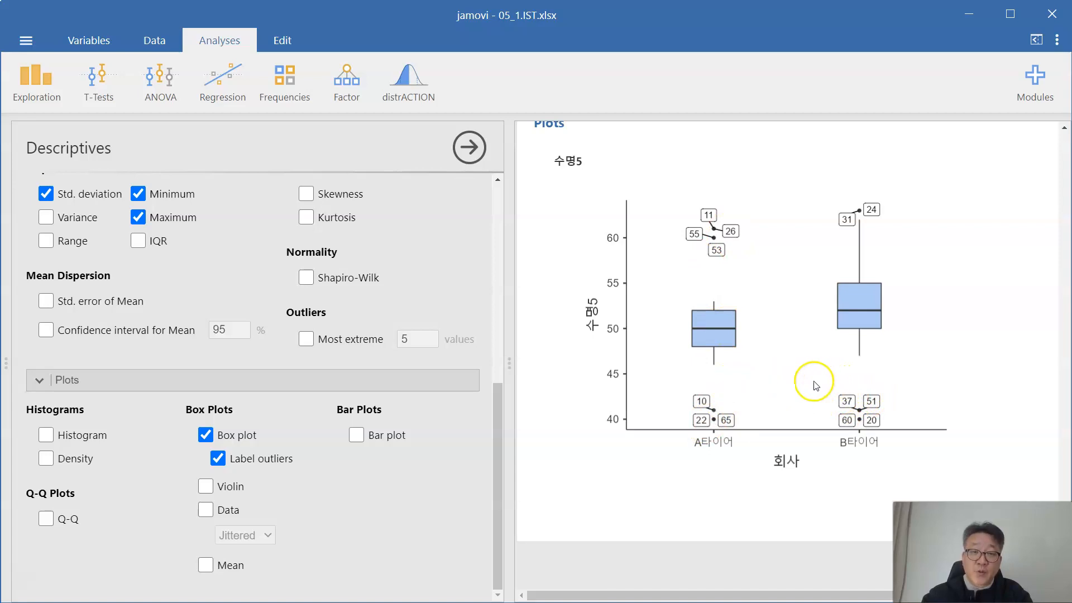
# Step: Reopen the 수명5 t-test, add the Mann-Whitney U and Welch's tests, and compare them with the assumption checks
pyautogui.scroll(15, 648, 404)
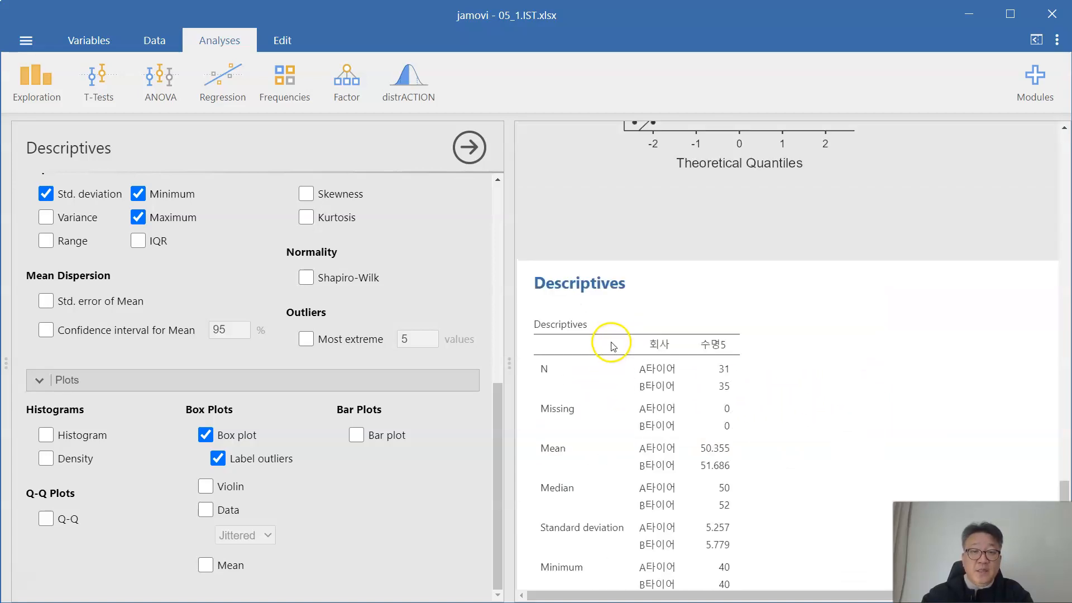
pyautogui.scroll(6, 617, 339)
pyautogui.click(627, 254)
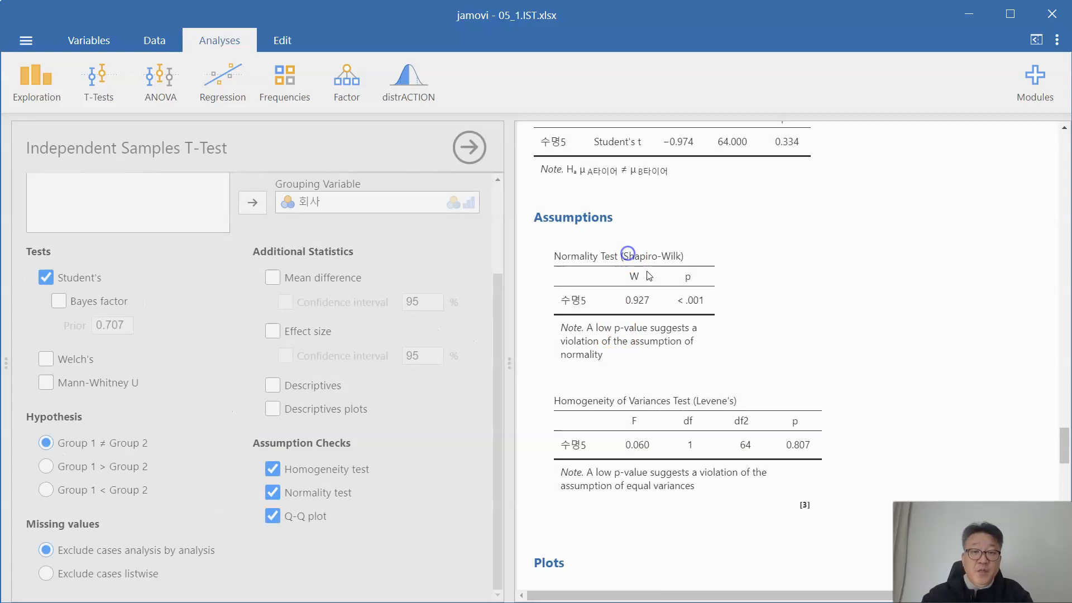
pyautogui.scroll(3, 217, 352)
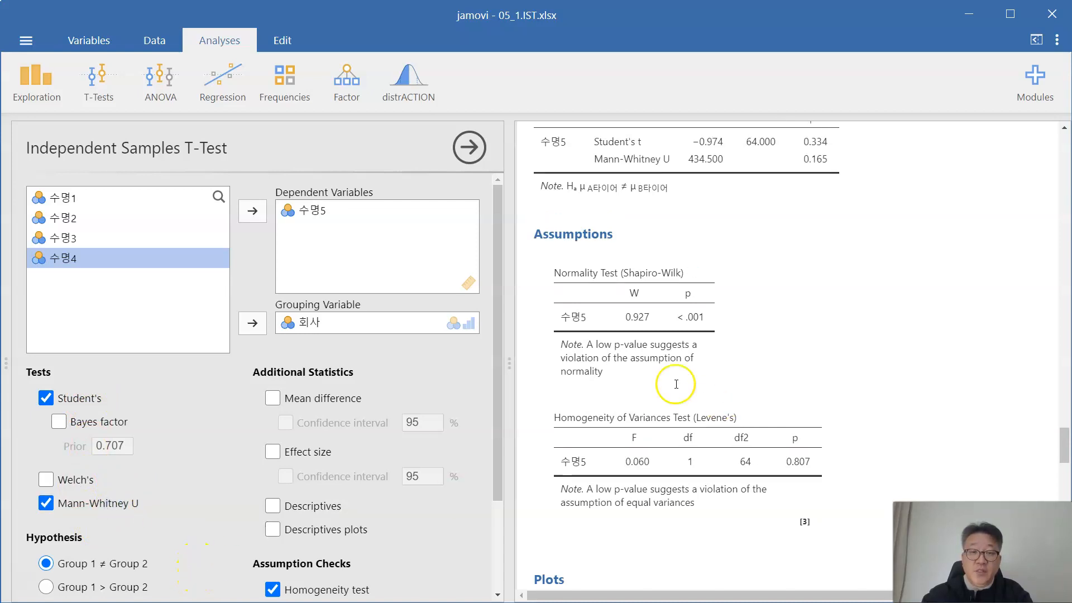
pyautogui.scroll(2, 712, 357)
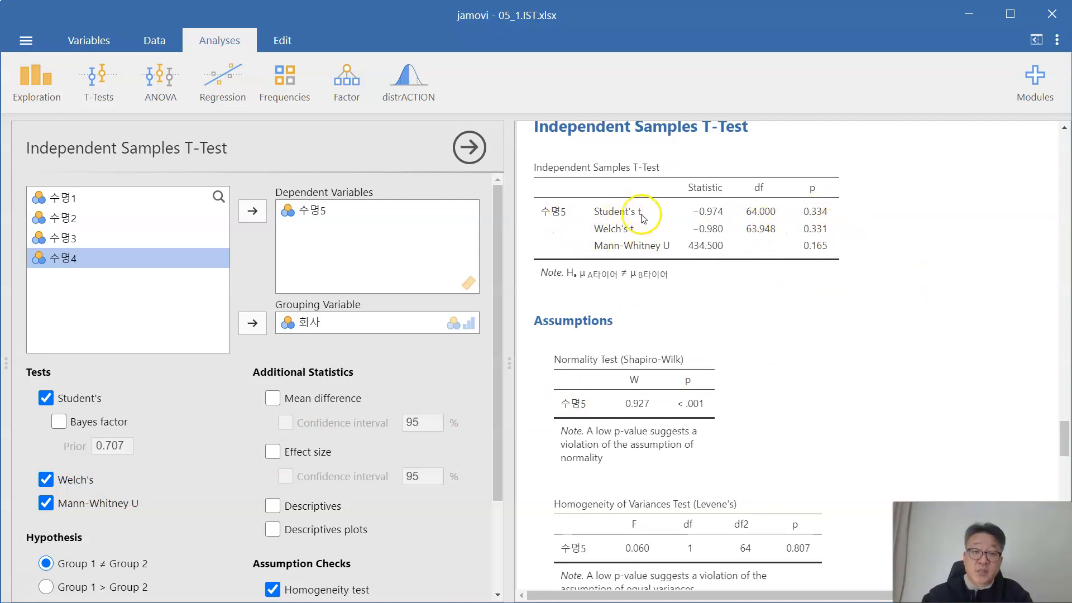
pyautogui.scroll(-1, 634, 543)
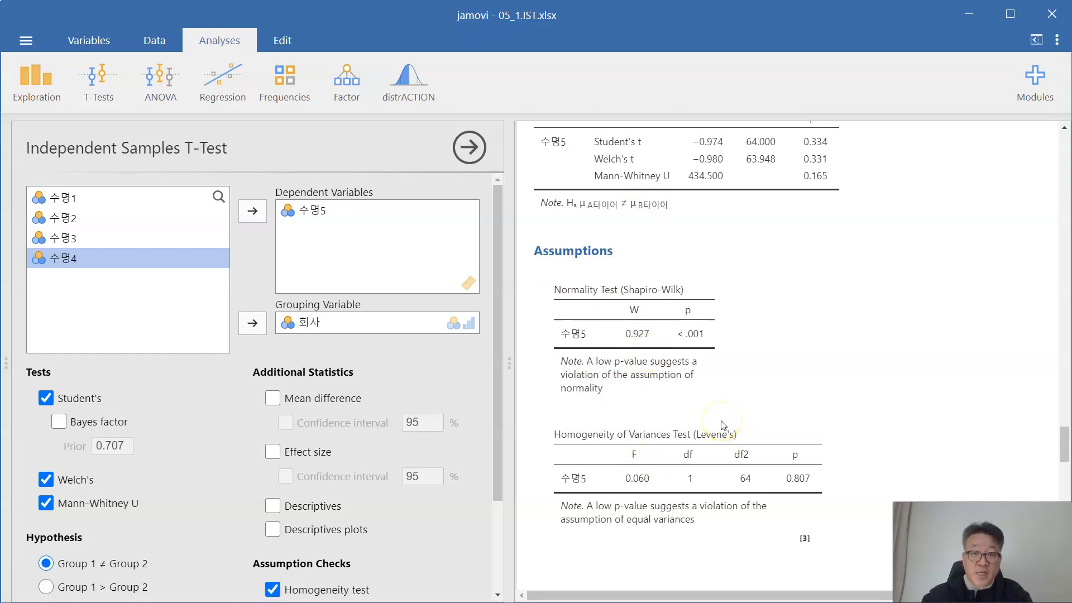
pyautogui.scroll(2, 723, 426)
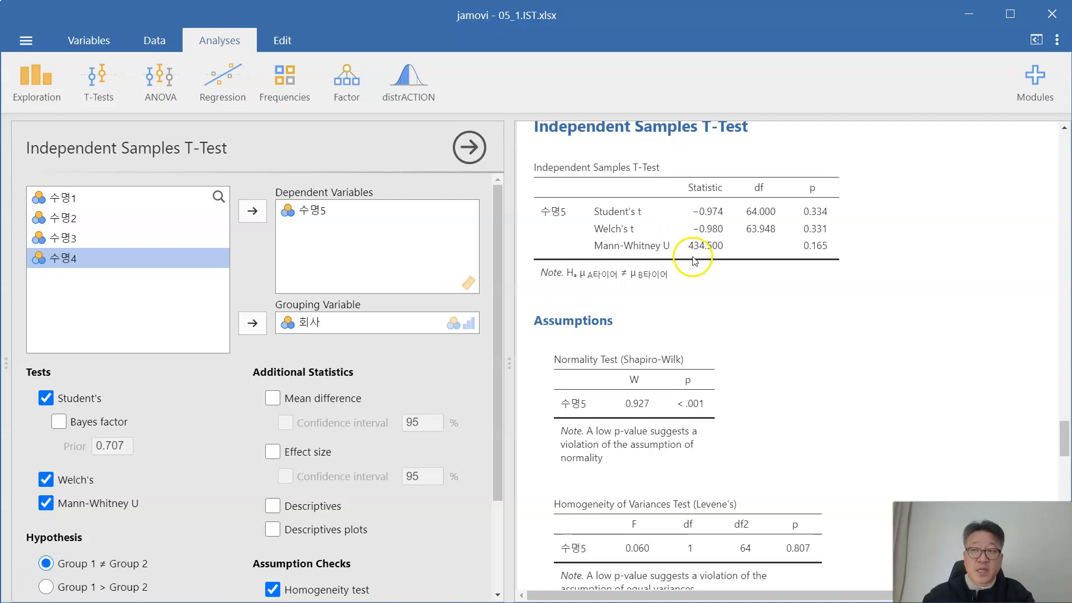
# Step: Save the analysis as a jamovi file named 05_1.IST in the Jamovi folder, and switch to the presentation slides
pyautogui.click(26, 41)
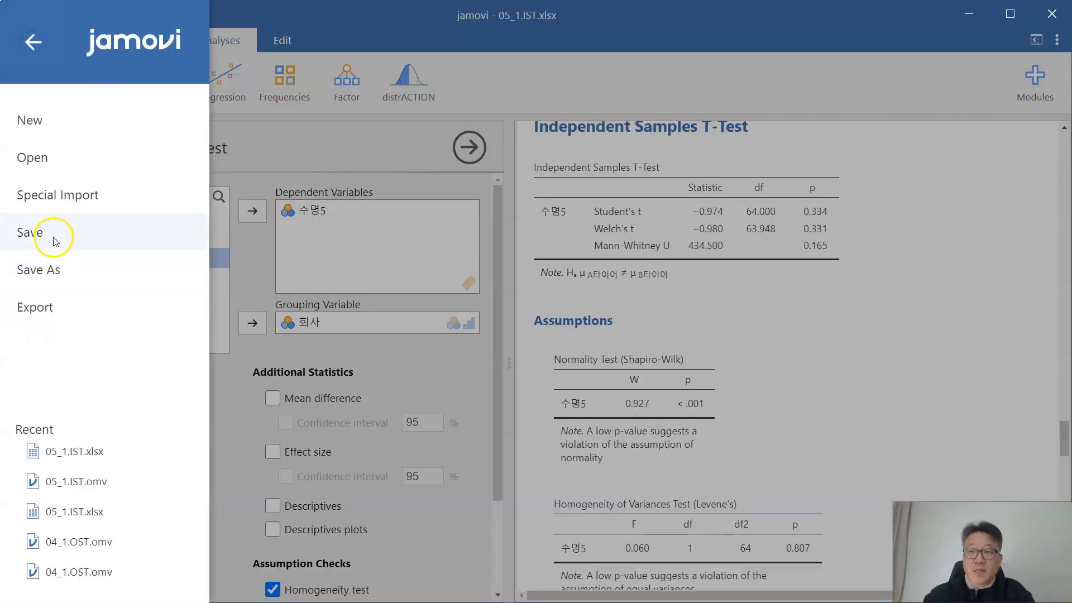
pyautogui.click(53, 234)
pyautogui.click(347, 25)
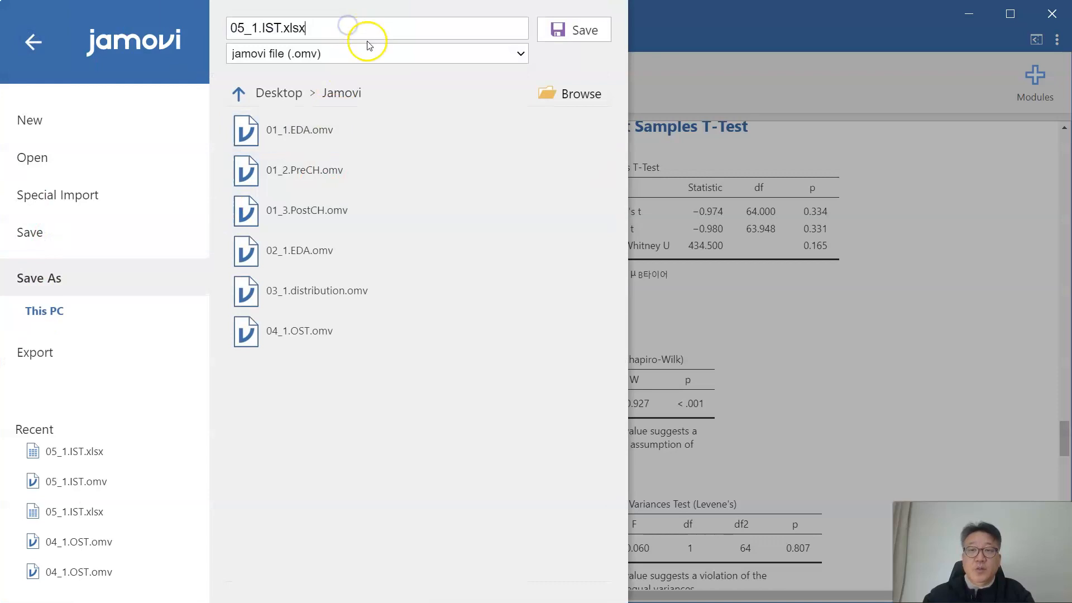
pyautogui.press('BackSpace')
pyautogui.press('BackSpace')
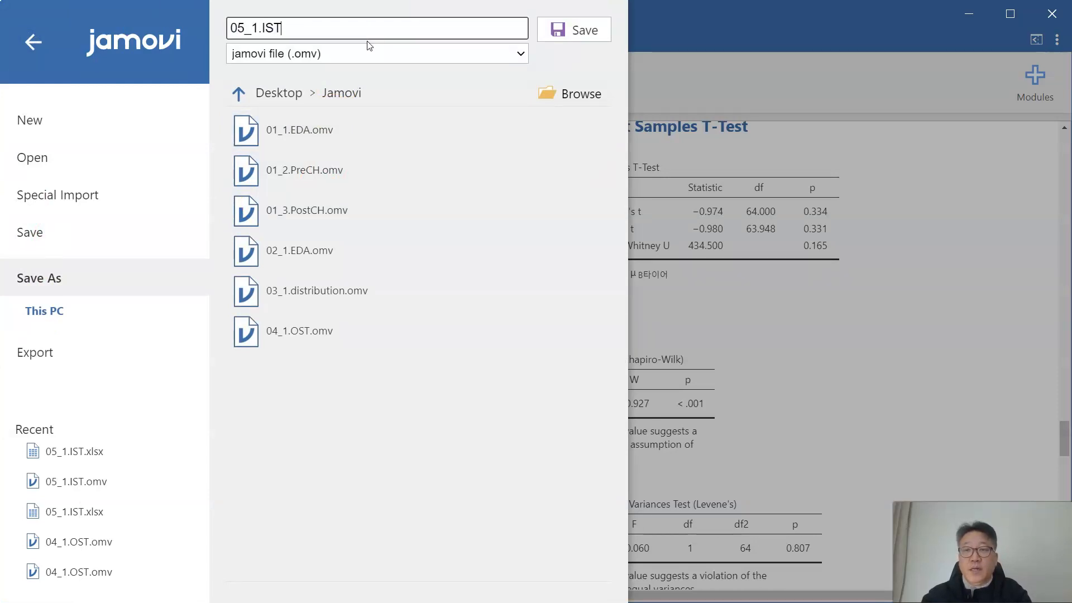
pyautogui.click(581, 33)
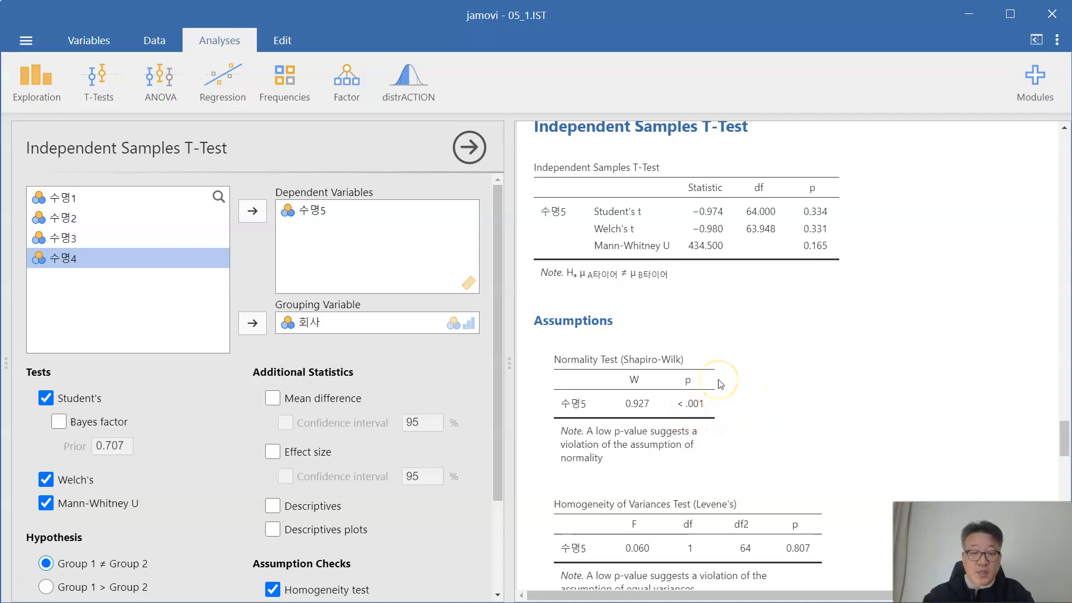
pyautogui.hotkey('alt', 'Tab')
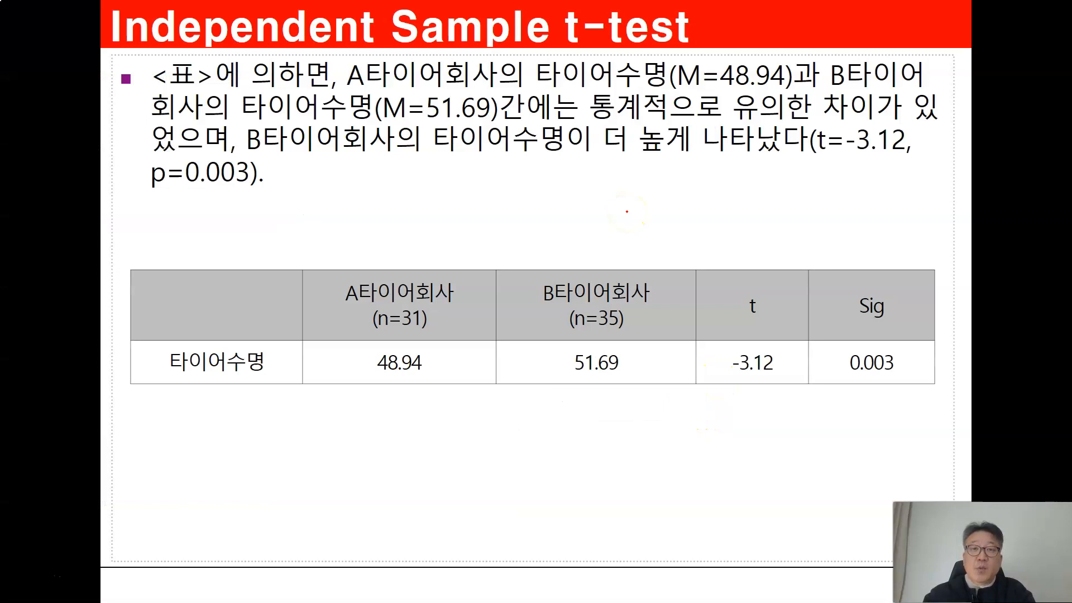